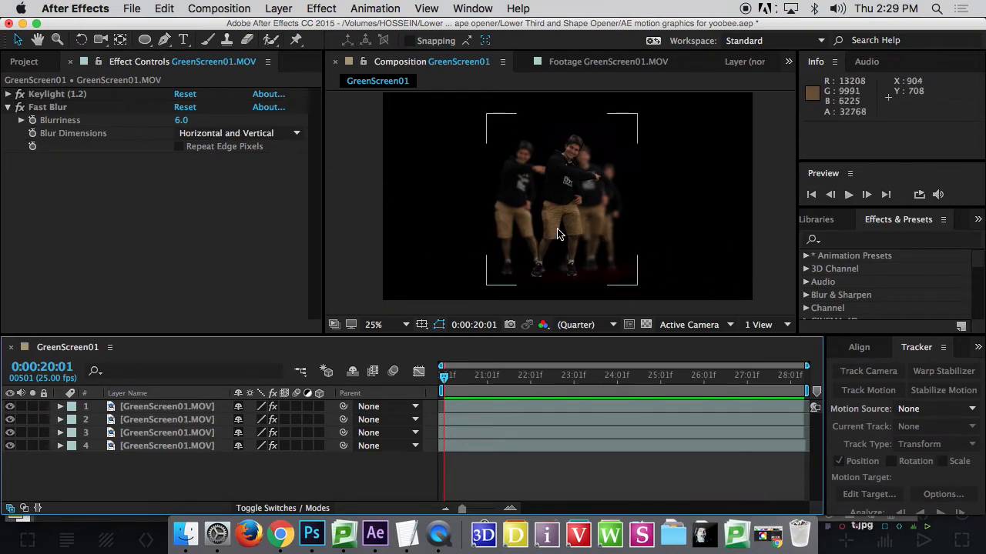
Add a new shape layer to the GreenScreen01 composition.
left_click_drag(465, 237, 455, 236)
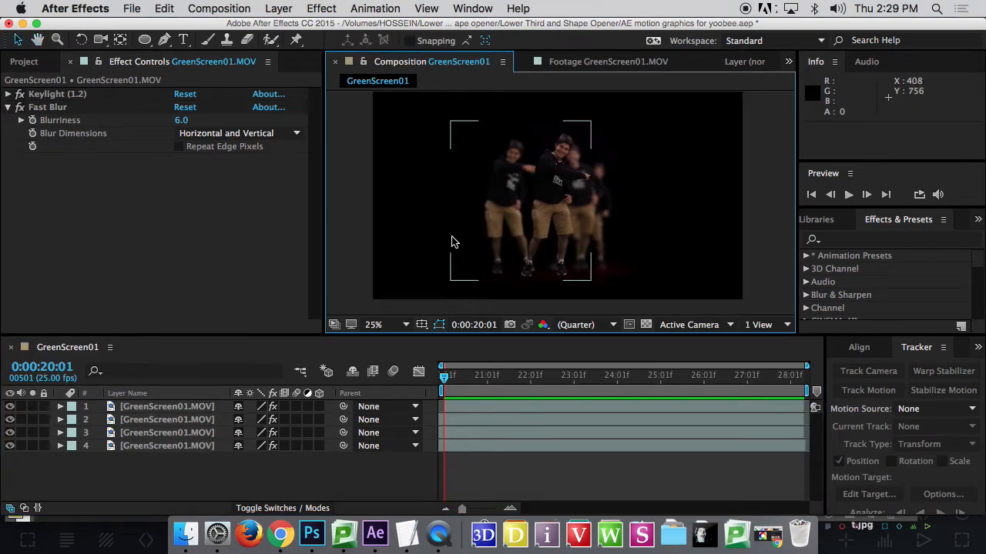
left_click(11, 108)
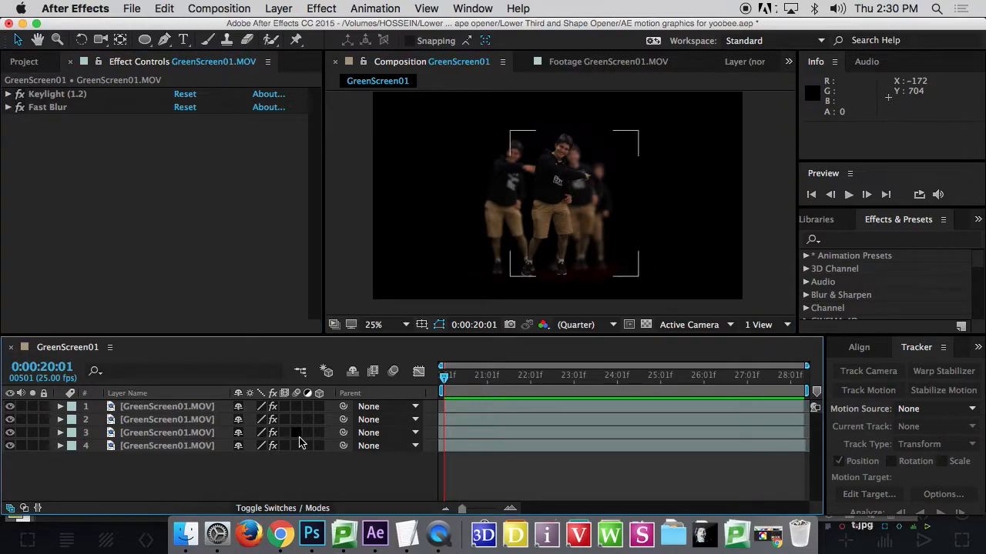
right_click(321, 483)
mouse_move(378, 376)
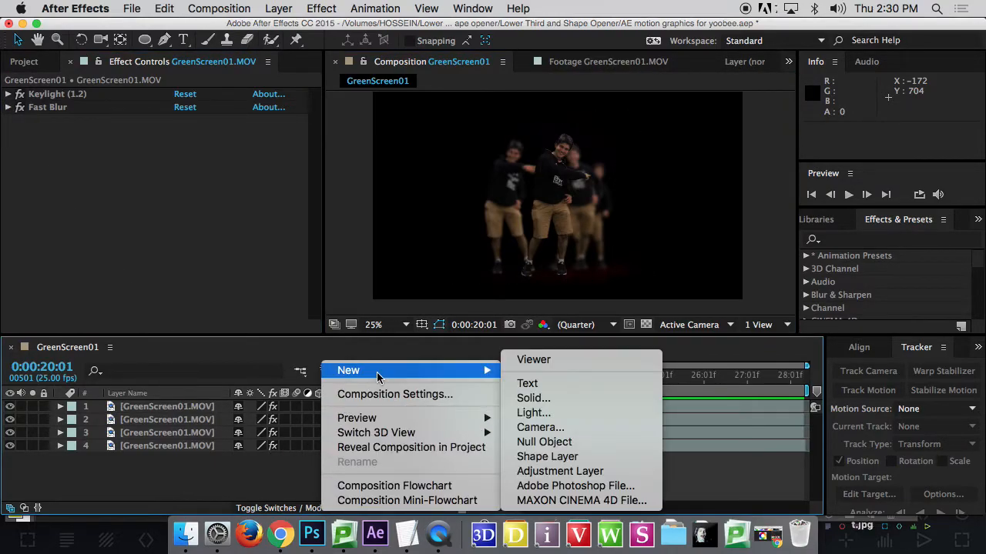
left_click(598, 460)
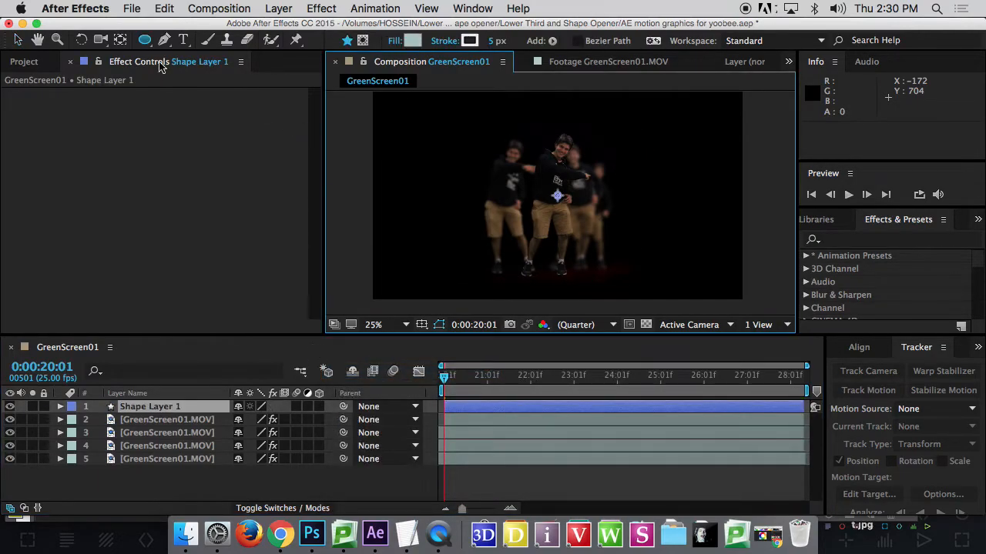
Draw a wide rounded rectangle, about 1568 by 129 px, across the dancers' feet on the shape layer.
left_click_drag(144, 40, 164, 55)
left_click(185, 60)
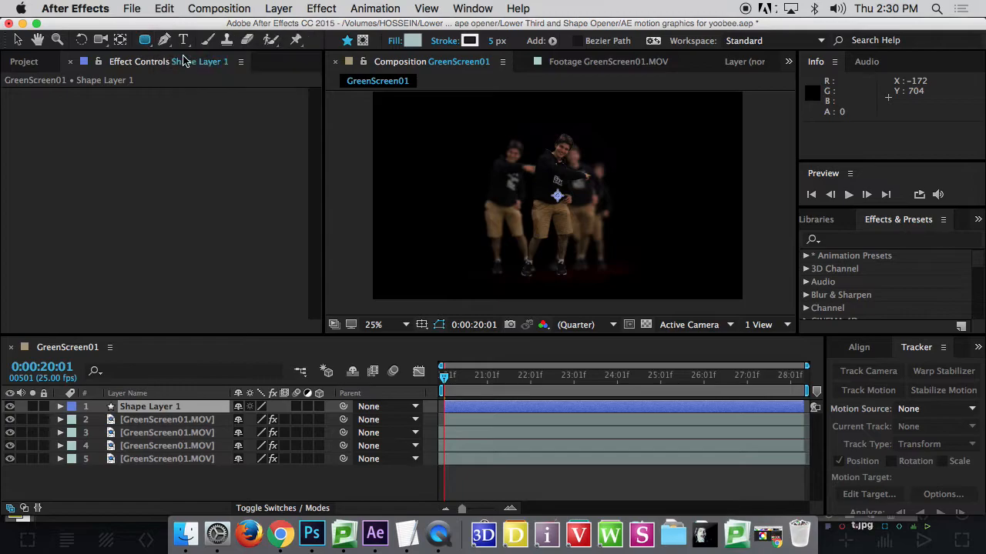
left_click_drag(415, 258, 716, 282)
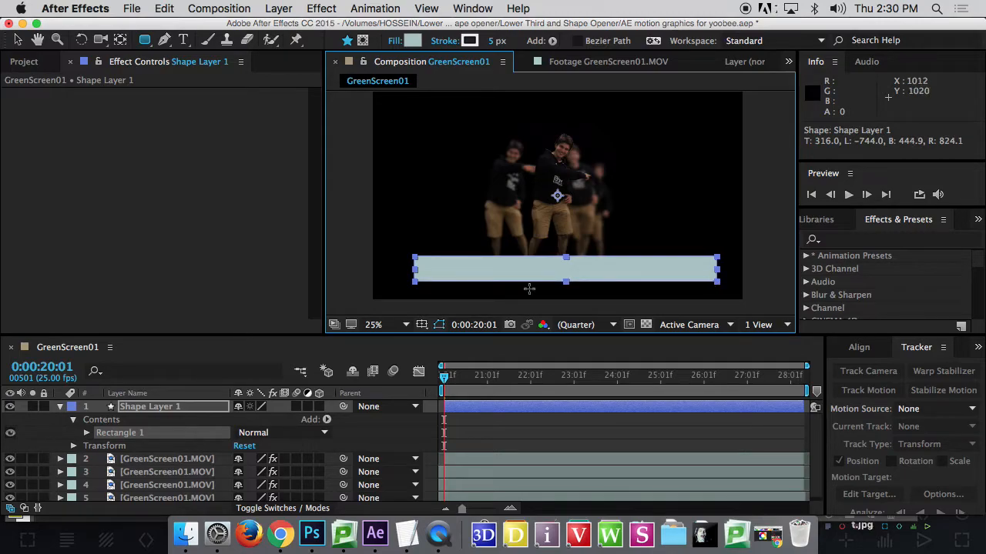
Change the rounded rectangle's fill colour to bright yellow.
key(".")
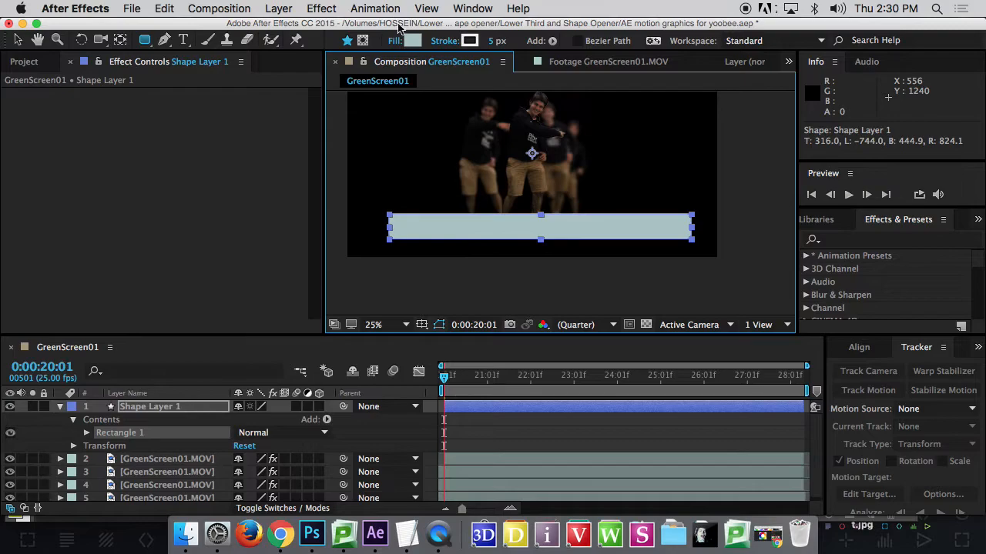
left_click(413, 41)
left_click_drag(446, 399, 452, 429)
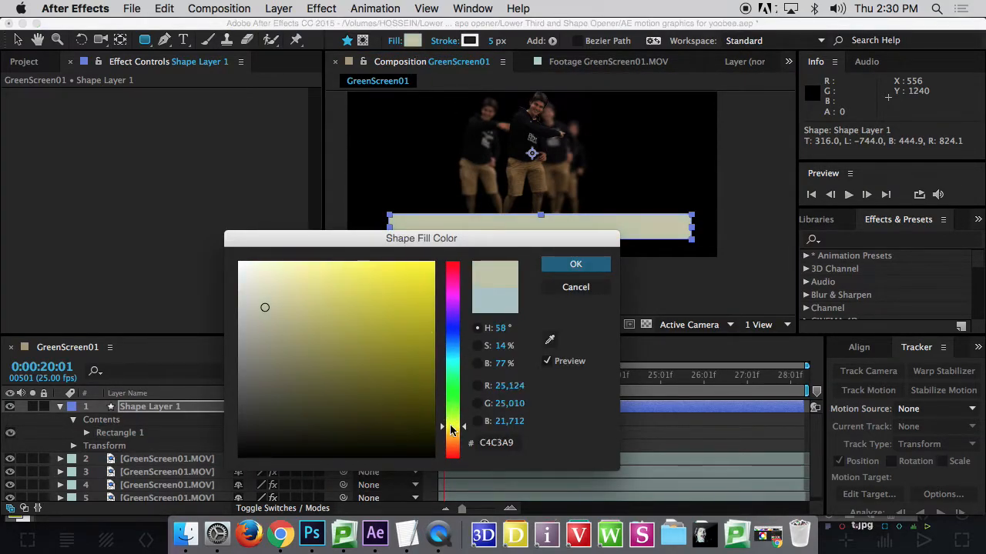
mouse_move(412, 309)
left_mouse_down()
mouse_move(380, 292)
mouse_move(391, 286)
left_mouse_up()
left_click(576, 265)
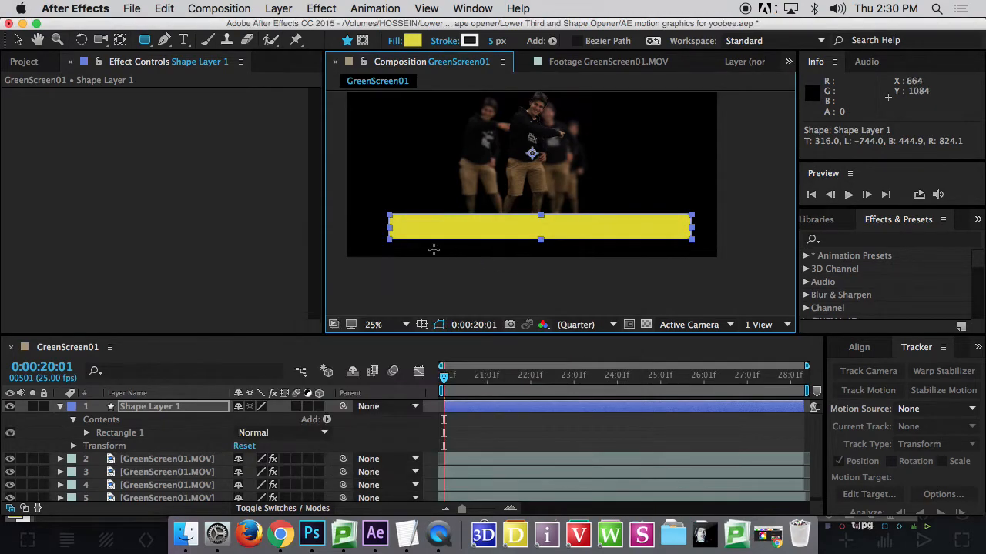
Keep the stroke's near-white colour and set the rectangle's stroke width to 11 px.
left_click(471, 41)
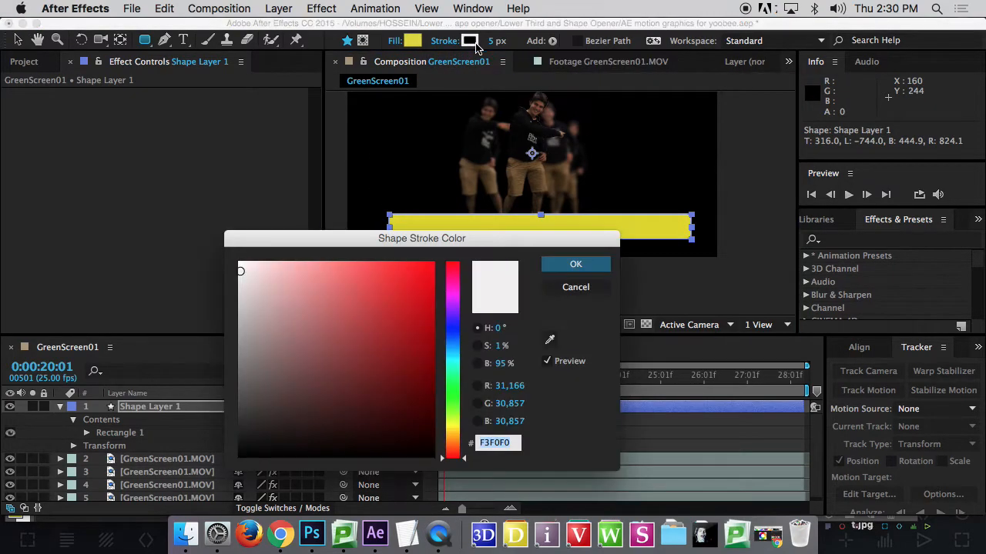
left_click(573, 292)
left_click_drag(493, 44, 502, 45)
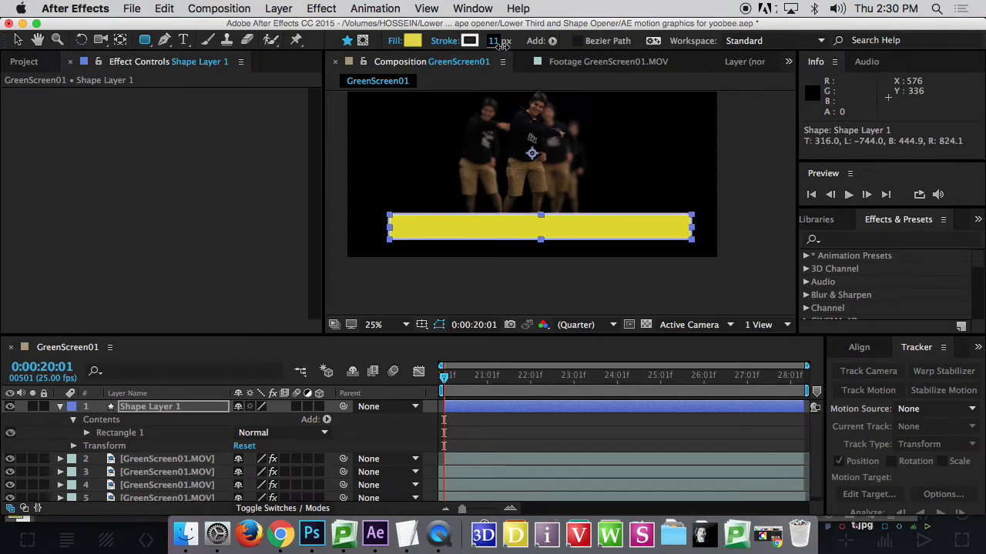
Set the roundness of Rectangle Path 1 to 57 so the bar gets fully rounded ends.
left_click(86, 432)
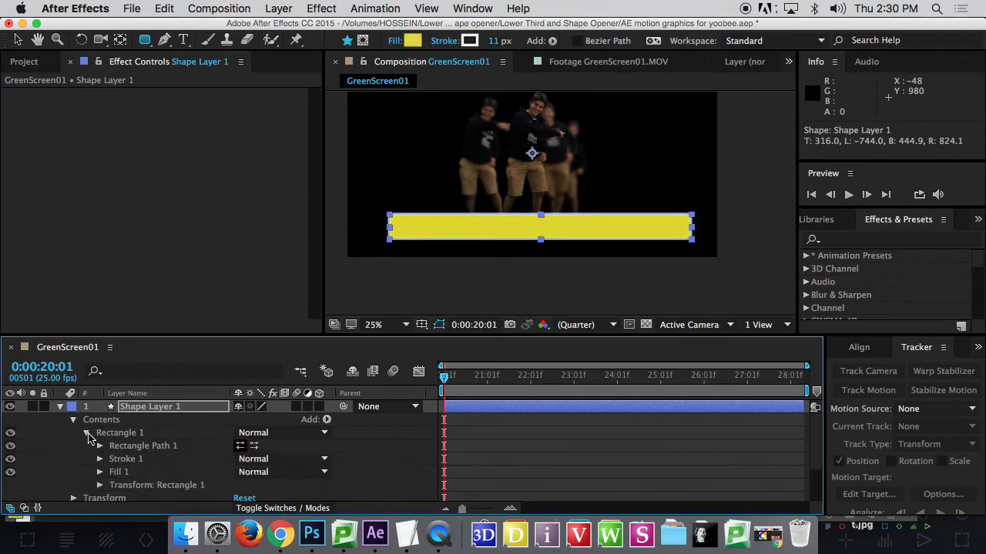
scroll(111, 475, "down", 1)
left_click(99, 472)
scroll(102, 469, "down", 5)
scroll(102, 454, "up", 2)
left_click(99, 434)
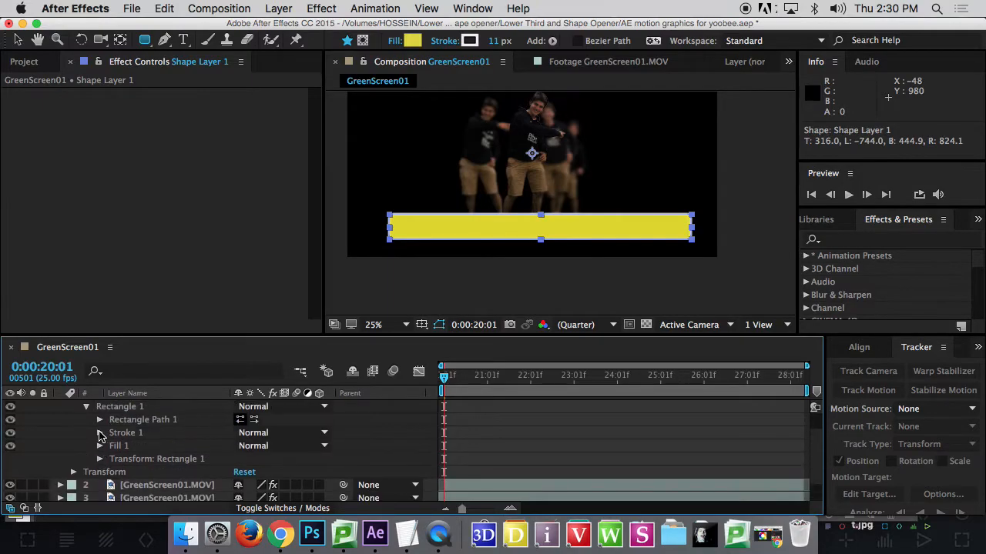
left_click(99, 420)
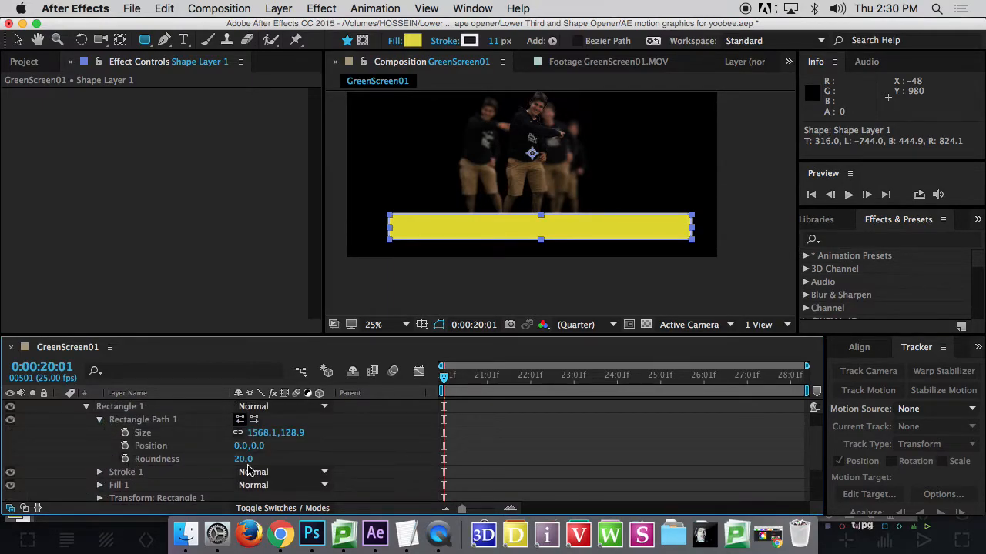
left_click_drag(244, 460, 272, 460)
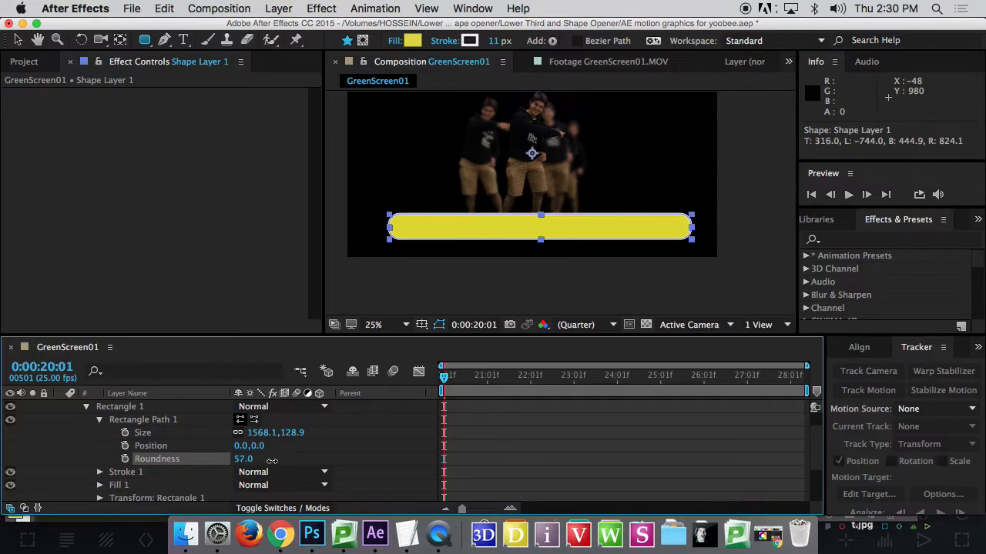
Set the opacity of Shape Layer 1 to 62%.
scroll(236, 432, "up", 2)
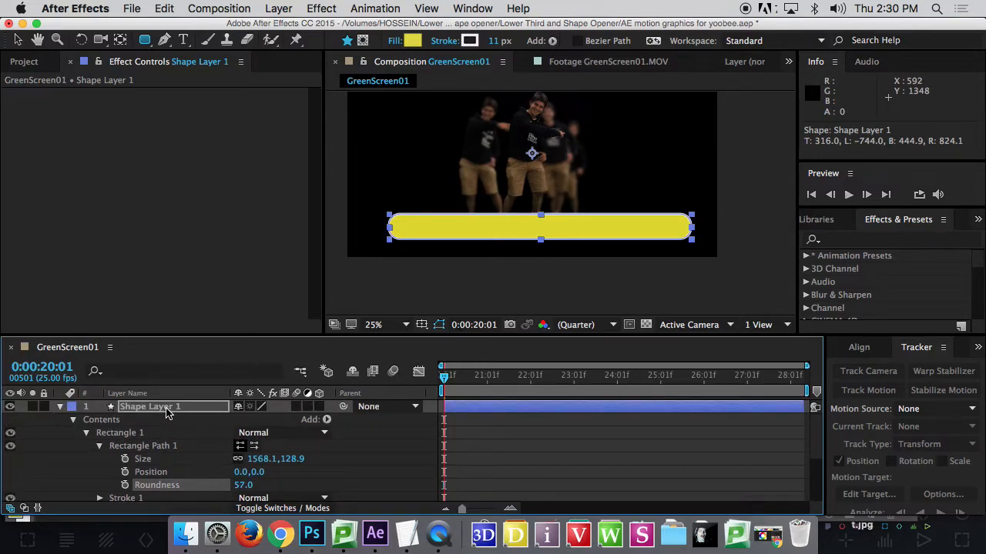
key("t")
left_click_drag(243, 421, 220, 424)
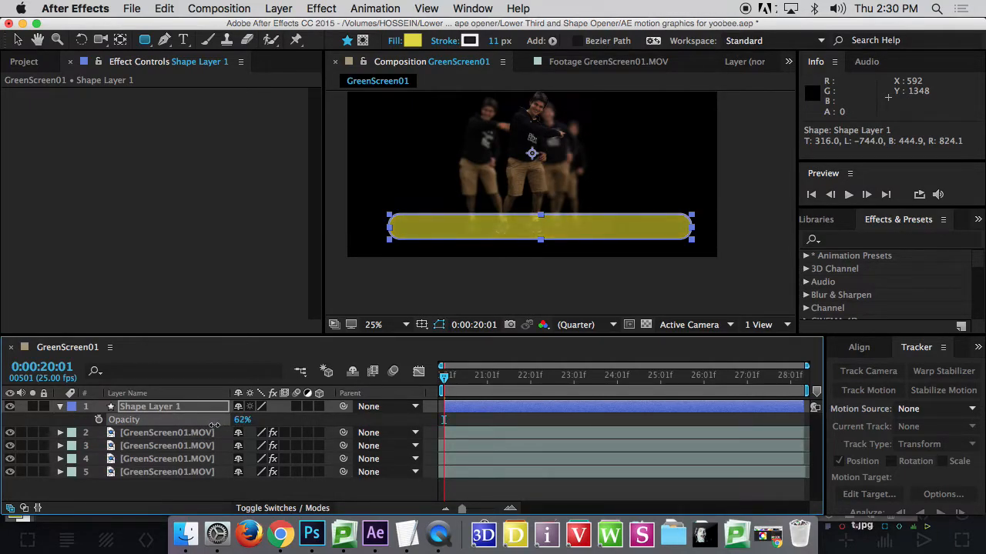
key("space")
key("space")
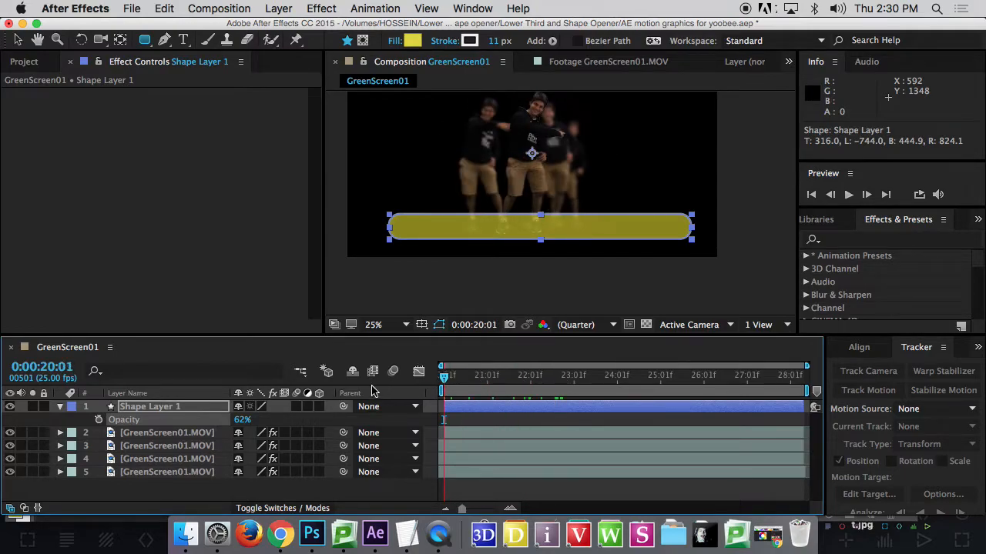
scroll(483, 231, "up", 2)
scroll(483, 230, "down", 2)
key("space")
left_click_drag(486, 229, 588, 240)
scroll(518, 229, "up", 2)
key("space")
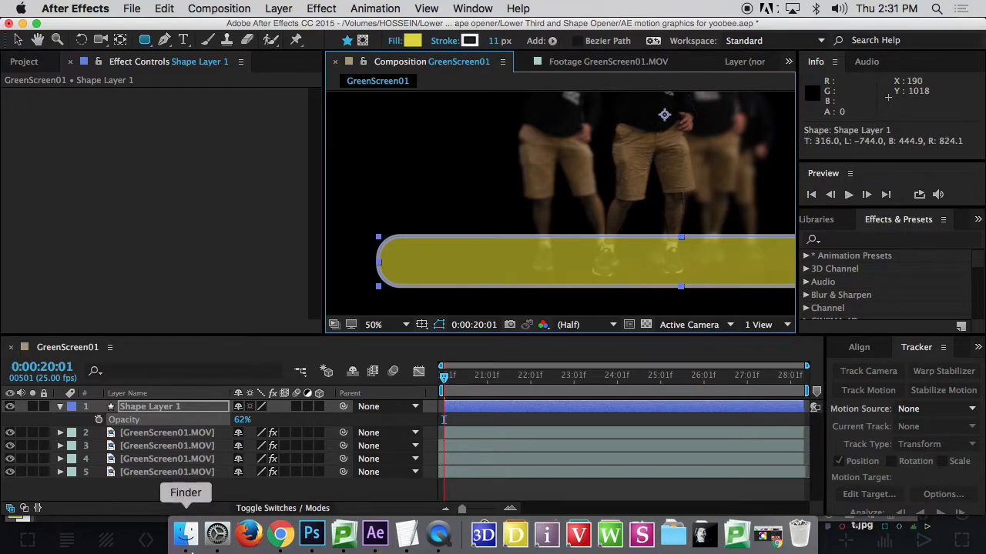
Switch to Chrome and search Google Images for "dancer logo png" in a new tab.
left_click(281, 533)
key("super+t")
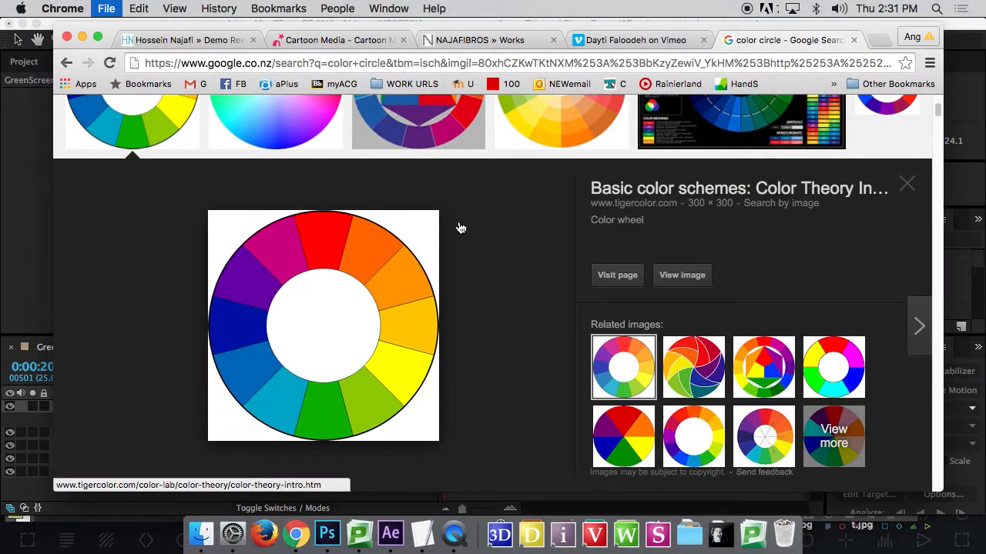
type("dancer logo")
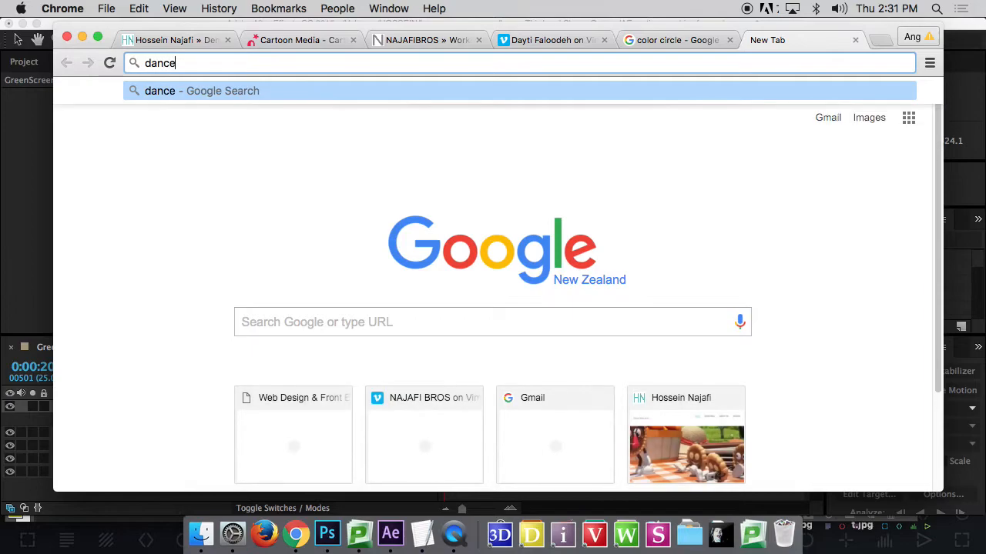
key("Return")
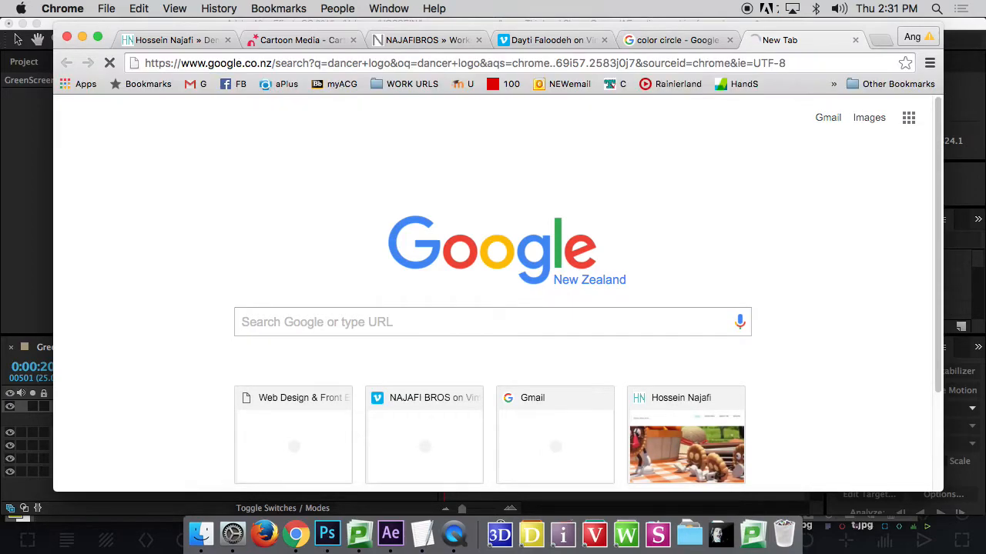
left_click(294, 120)
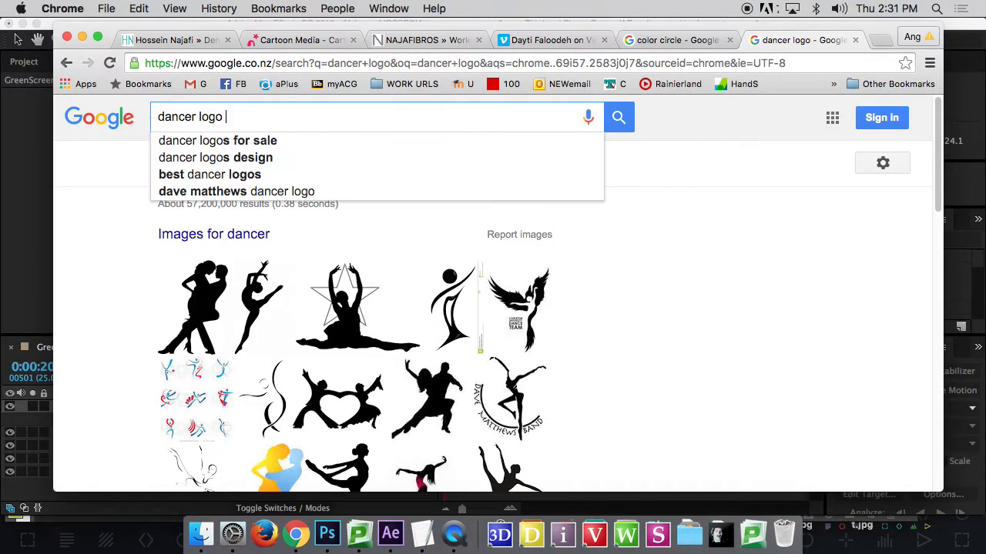
type("png")
key("Return")
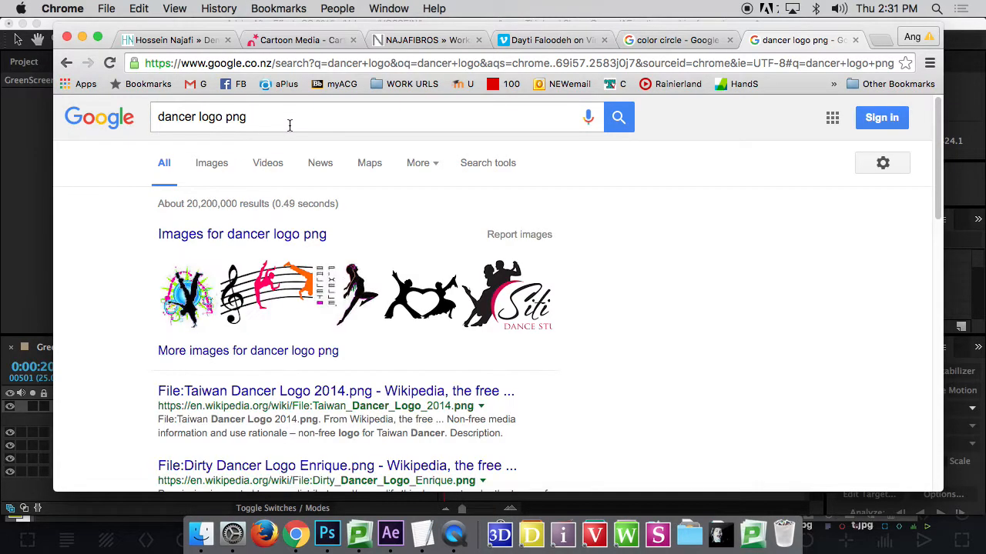
left_click(221, 176)
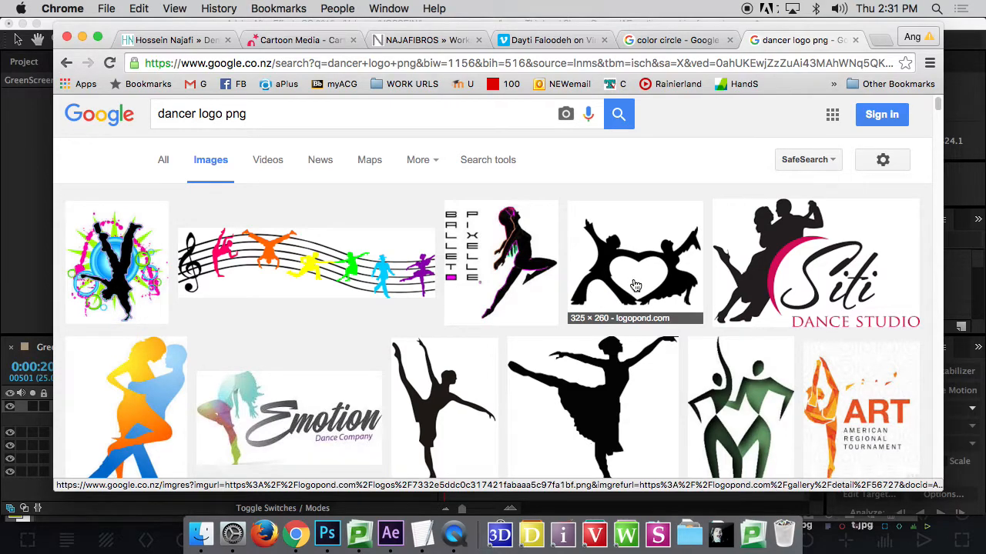
Save the green dancing-couple logo as img-logo-green.png-238x in GIF format to the After Effects folder on the Desktop.
scroll(637, 283, "down", 3)
left_click(695, 303)
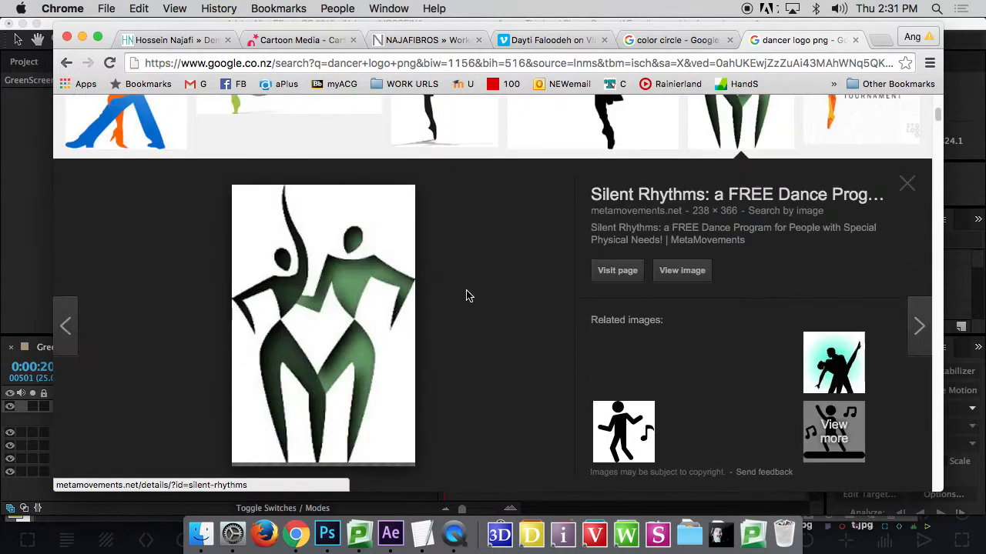
right_click(342, 282)
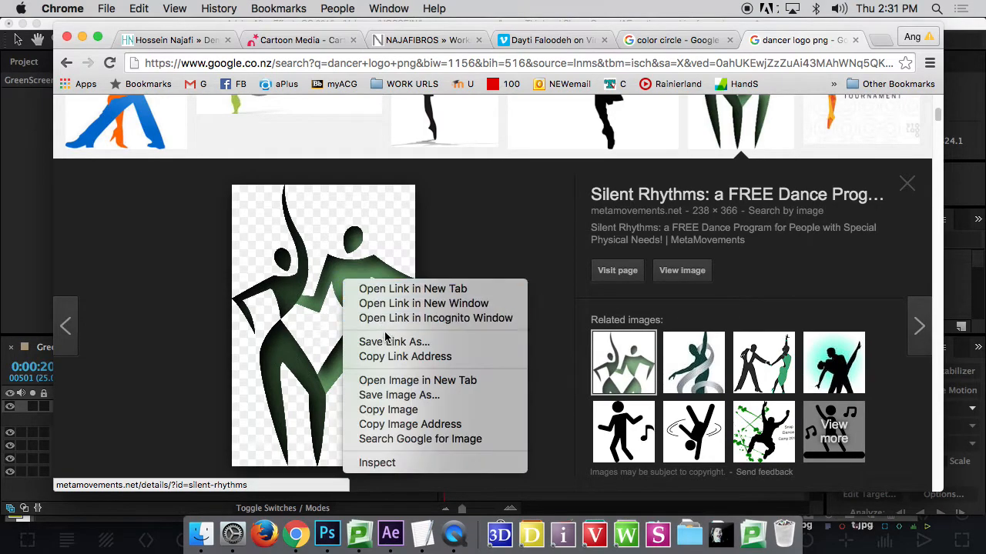
left_click(415, 396)
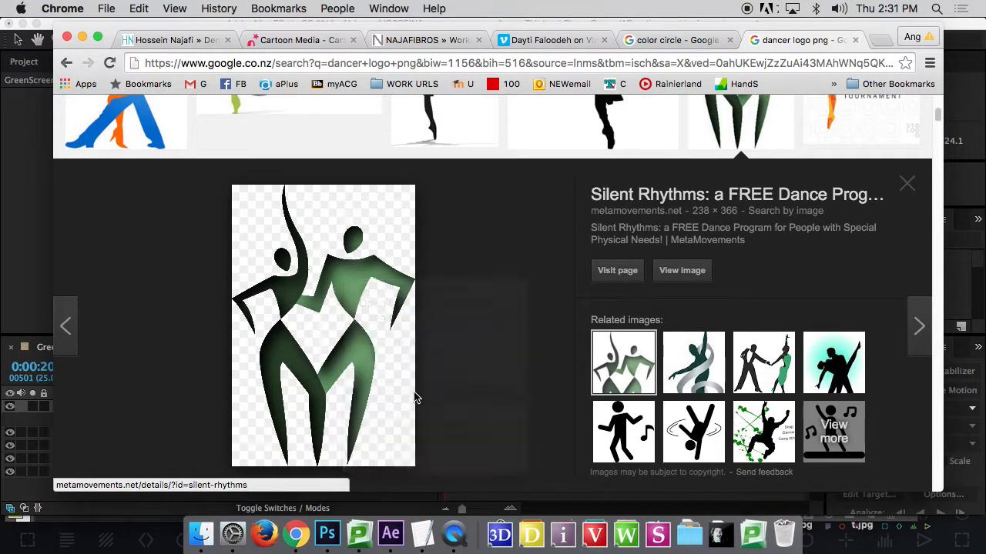
left_click(415, 168)
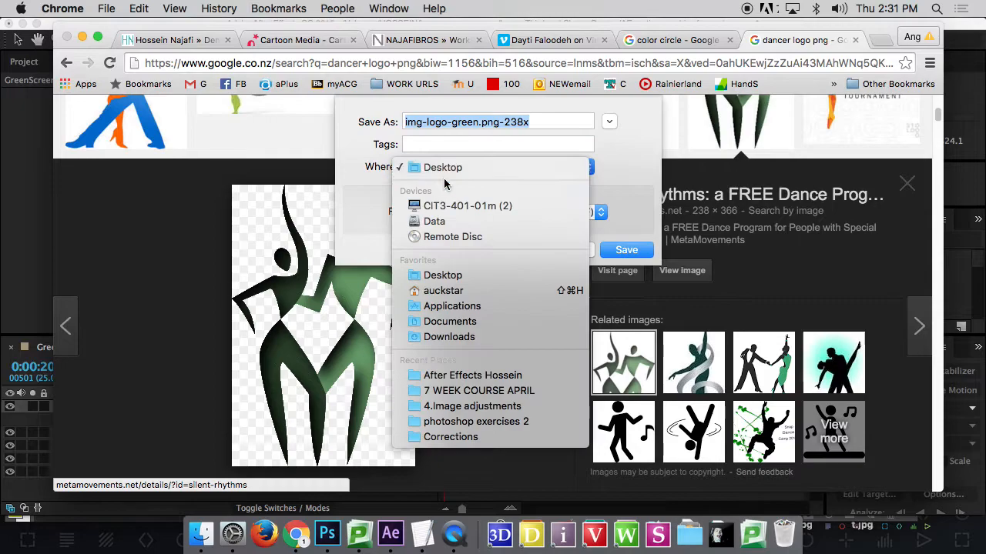
left_click(610, 125)
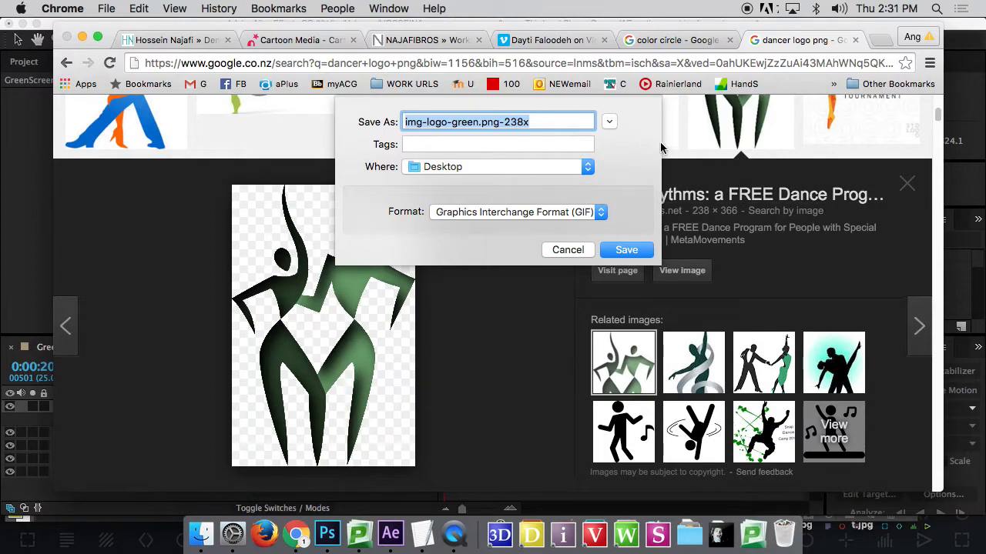
left_click(610, 124)
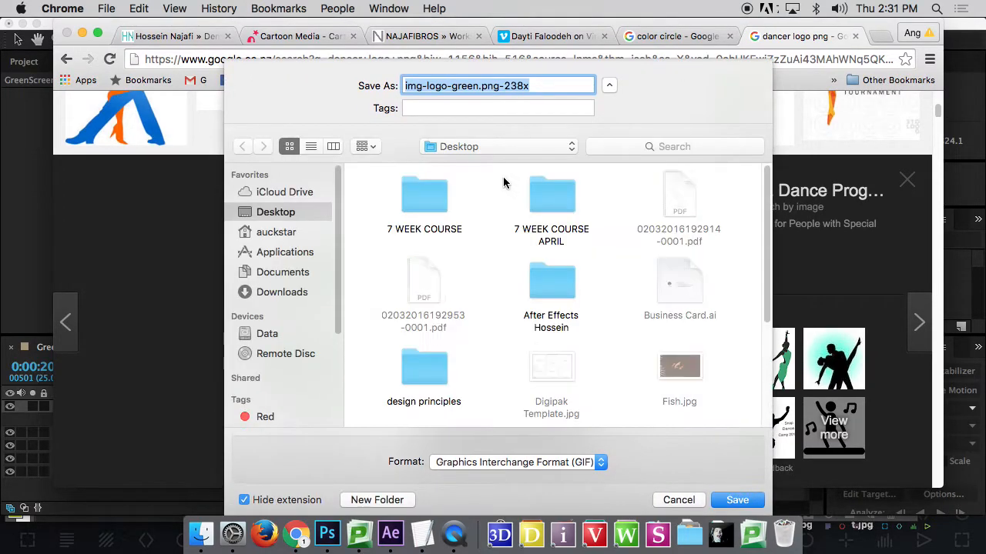
double_click(552, 281)
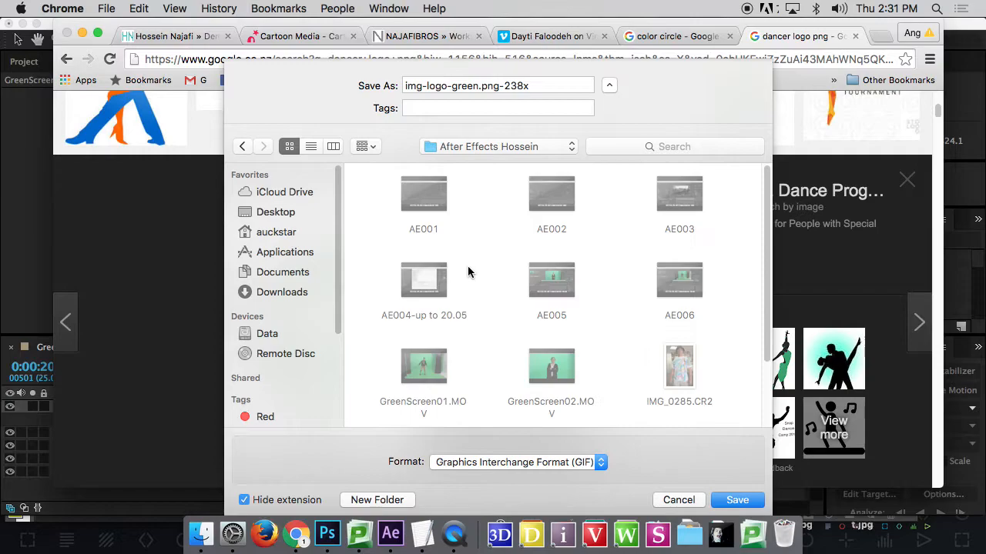
left_click(732, 502)
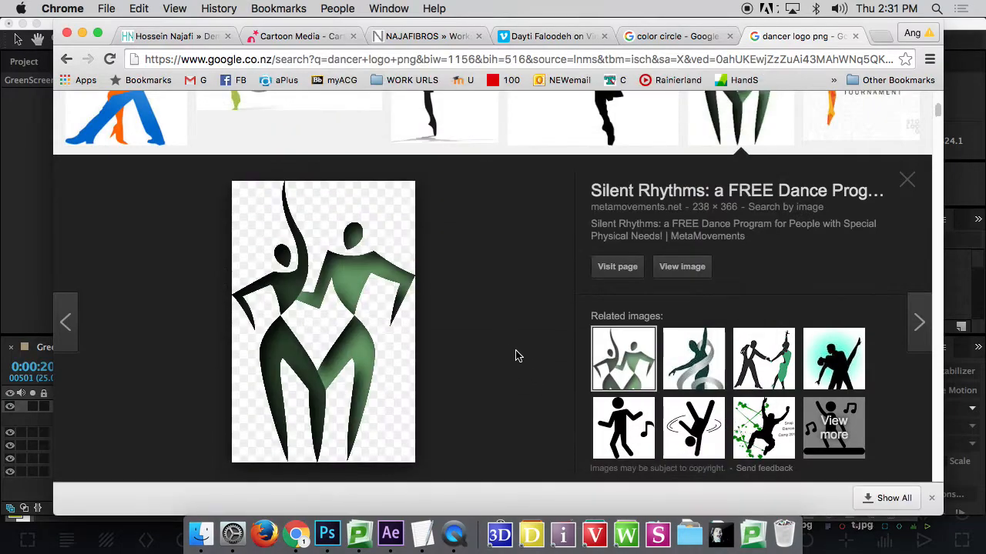
Switch to After Effects, import img-logo-green.png-238x.gif as footage and place it over the left end of the yellow bar.
left_click(391, 534)
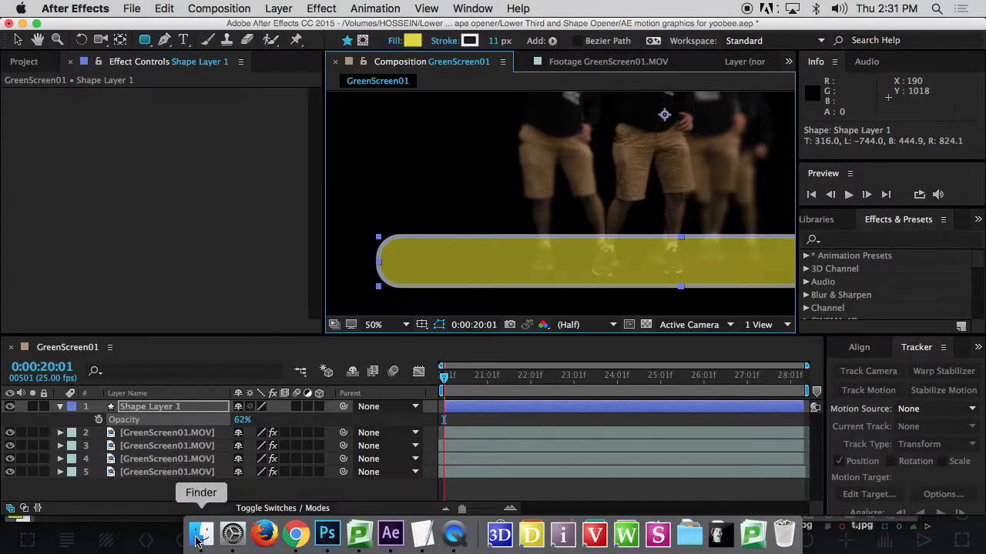
left_click(24, 62)
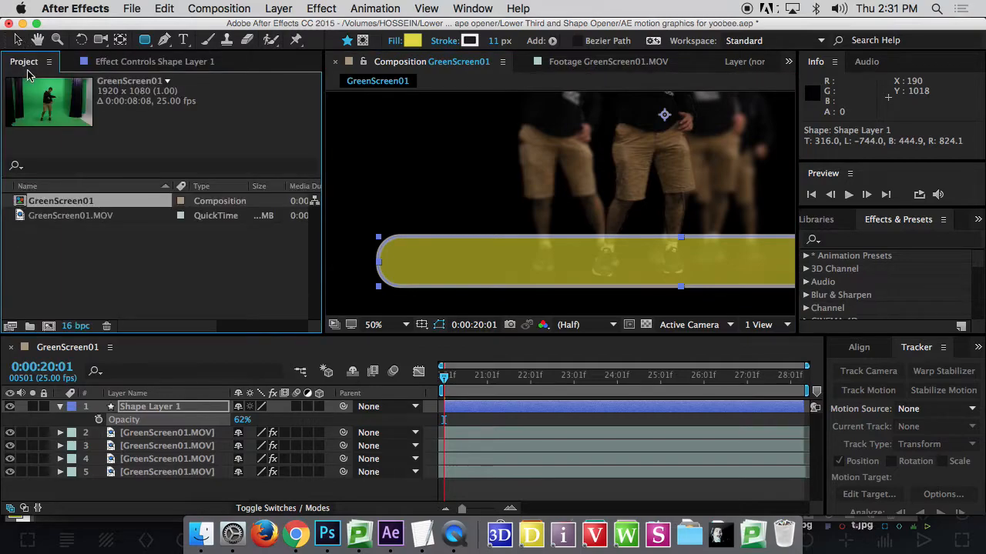
double_click(105, 297)
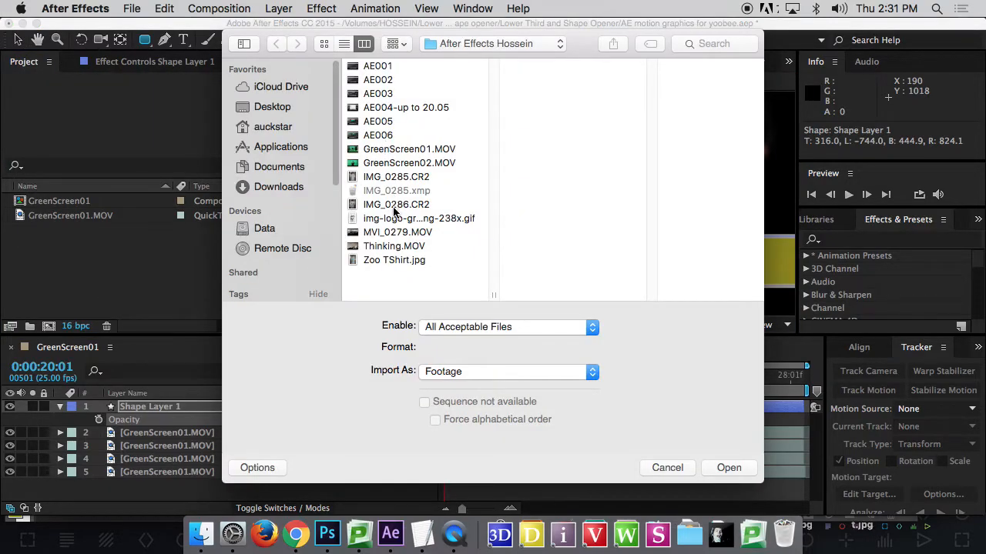
left_click(397, 219)
key("Return")
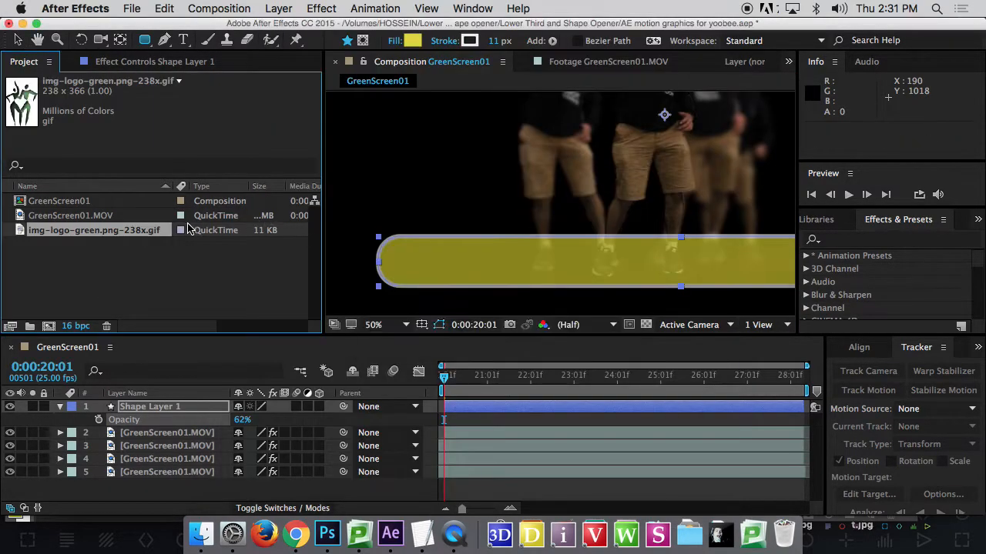
left_click_drag(40, 238, 476, 236)
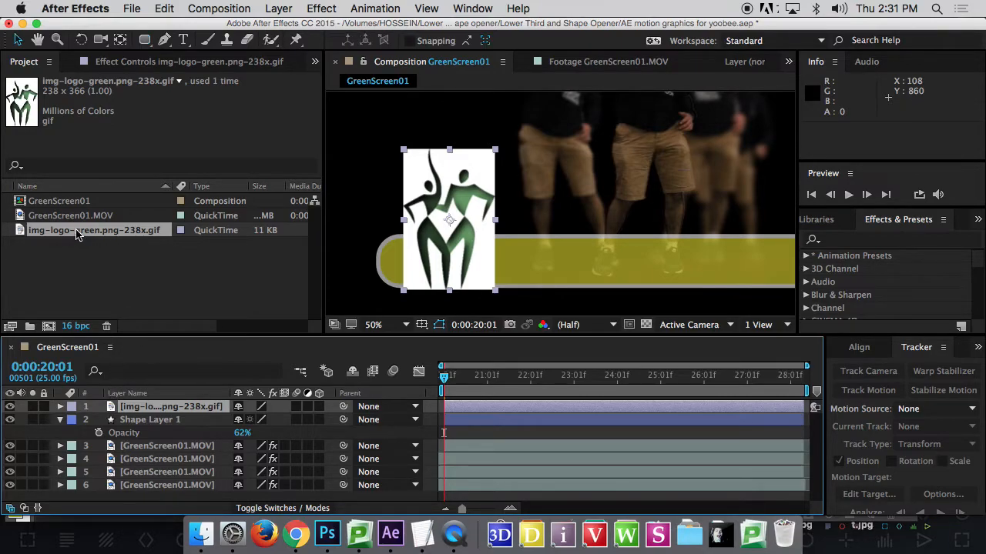
Reveal the imported GIF logo in Finder and open the file in Adobe Photoshop CC 2015.
right_click(112, 234)
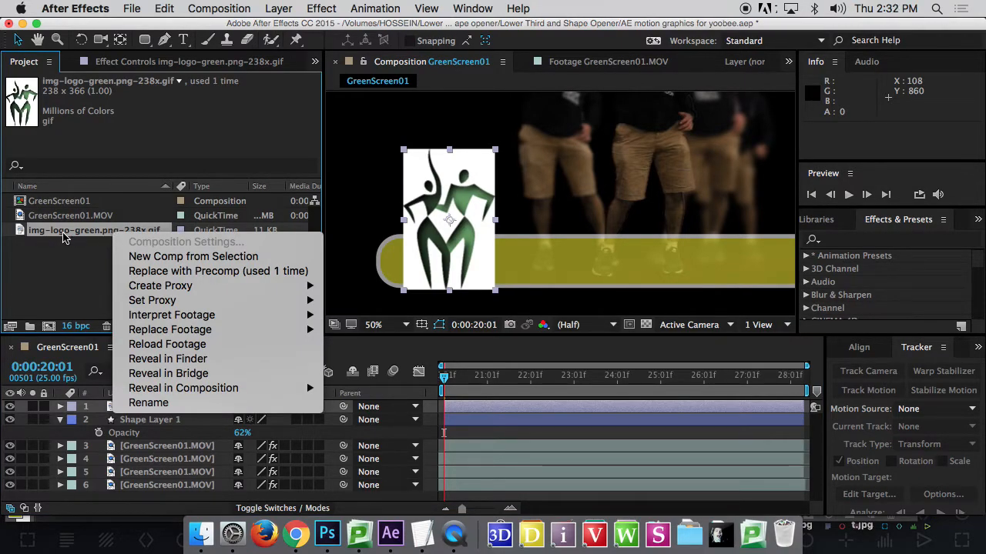
mouse_move(215, 317)
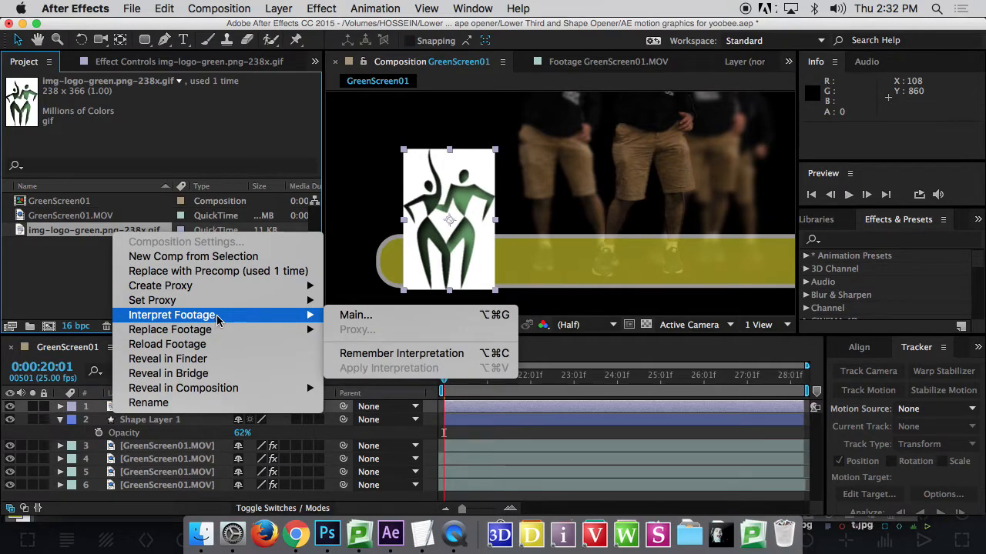
left_click(208, 365)
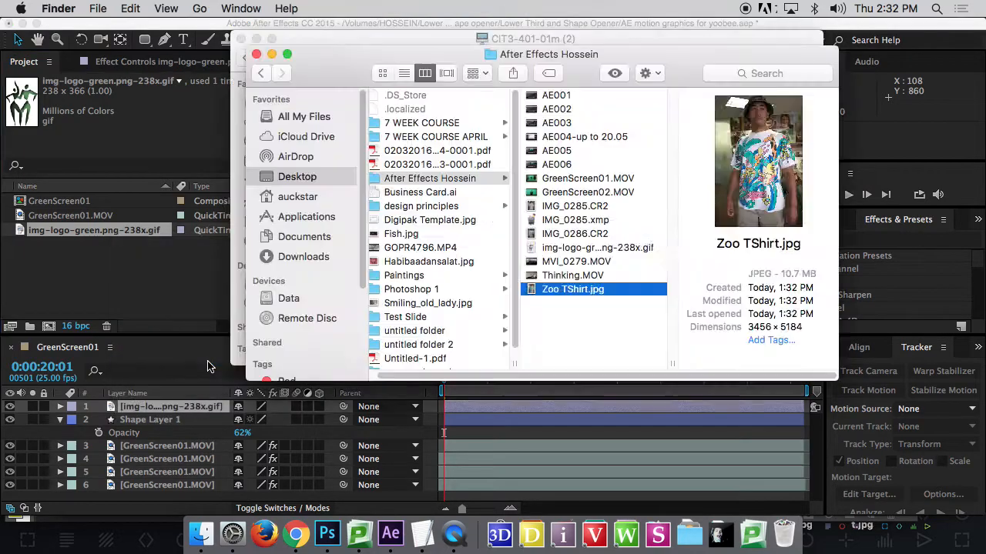
right_click(554, 254)
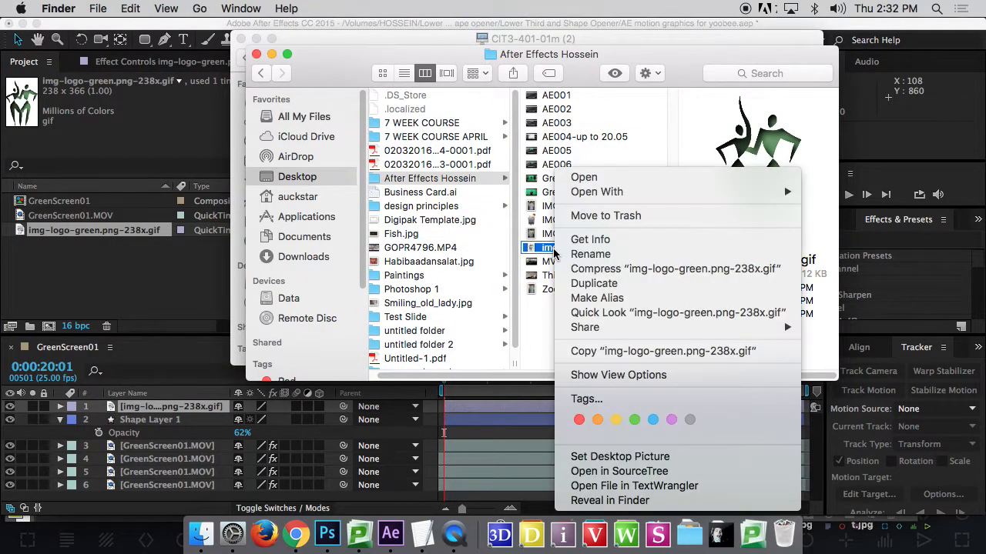
mouse_move(638, 198)
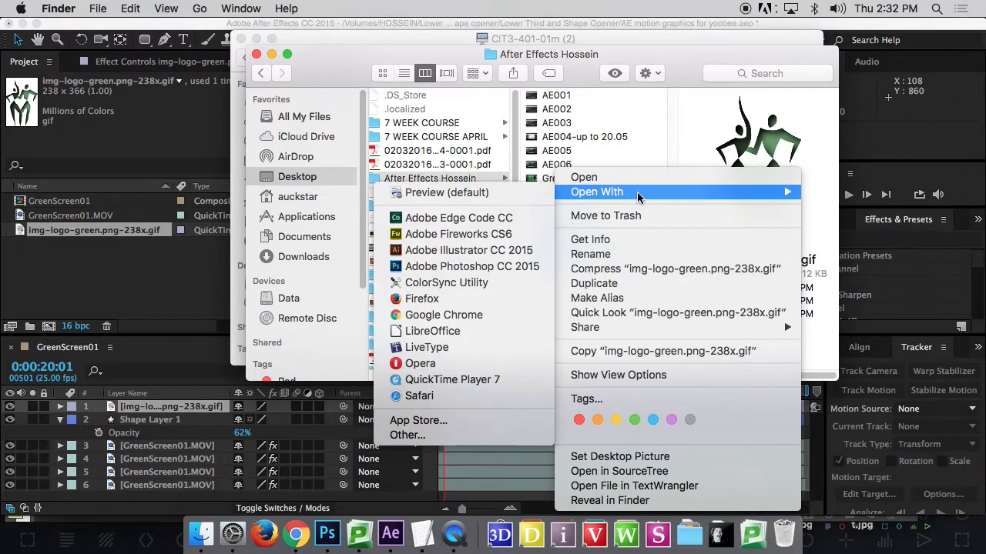
left_click(464, 267)
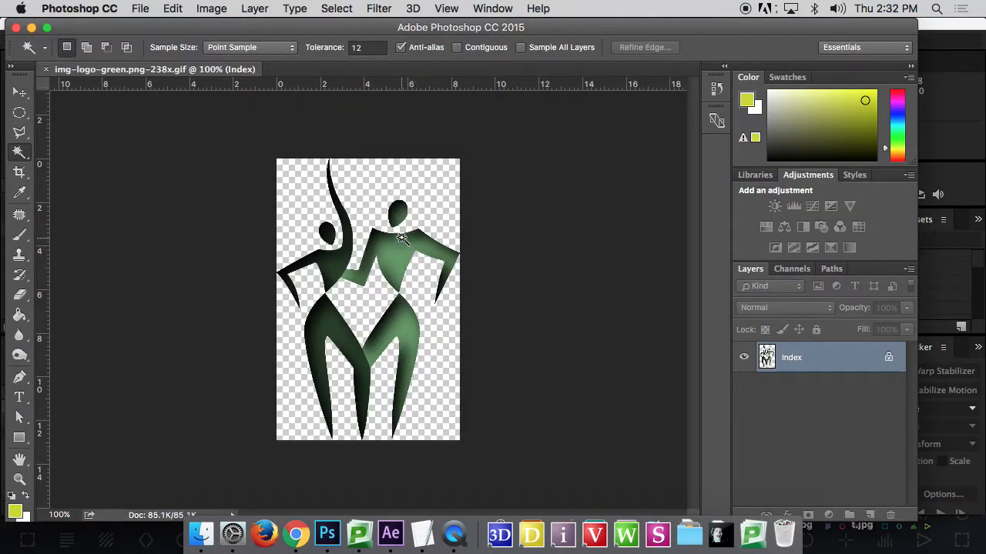
Try to select the logo's transparent background with the Magic Wand and duplicate the locked Index layer.
left_click(834, 269)
left_click(766, 271)
left_click(442, 204)
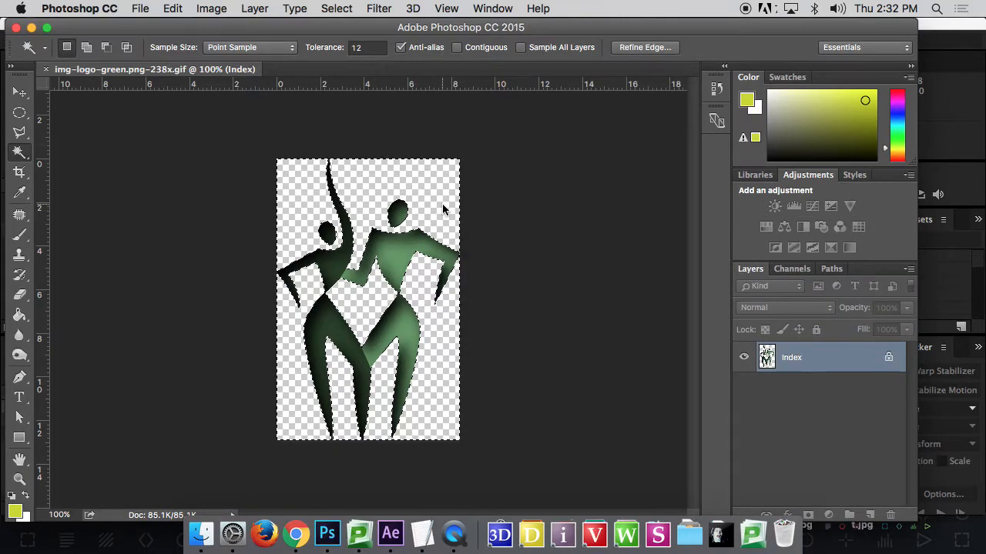
left_click_drag(841, 377, 869, 514)
key("super+d")
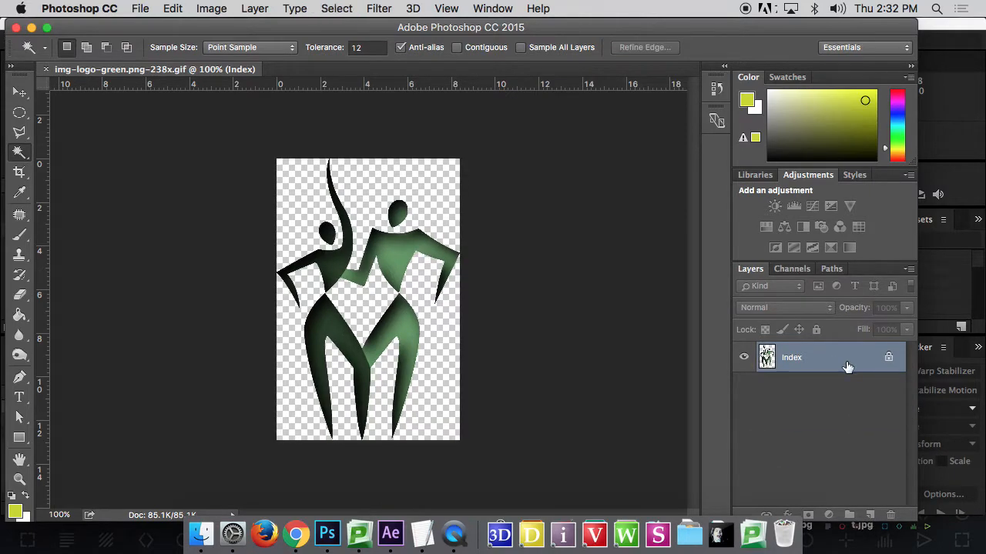
key("v")
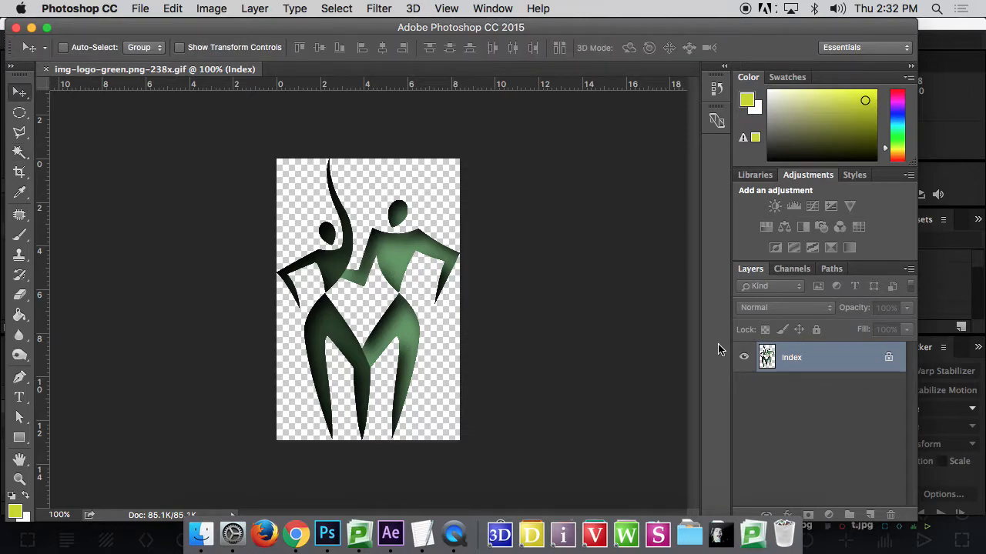
Convert the logo image to RGB Color mode and select its transparent background with the Magic Wand.
left_click(211, 8)
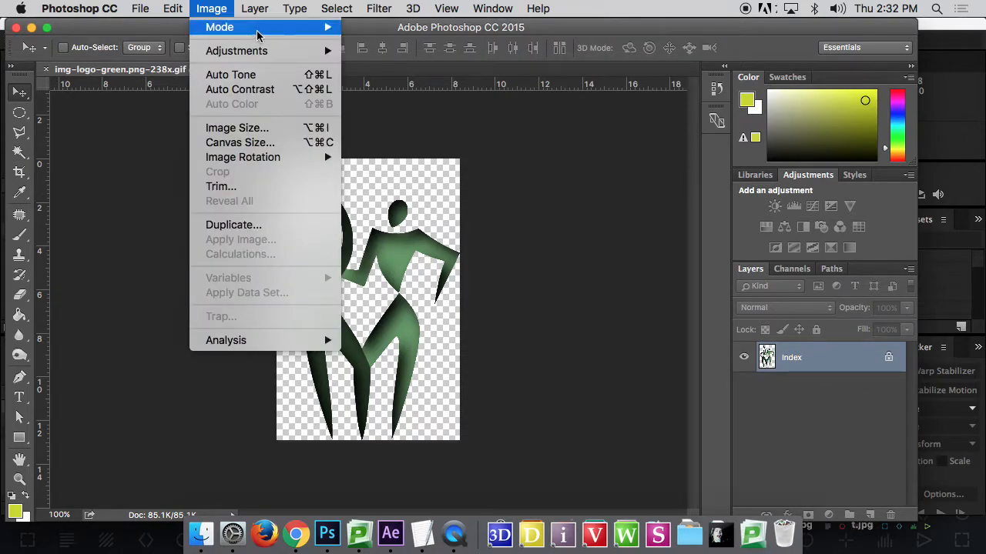
mouse_move(260, 35)
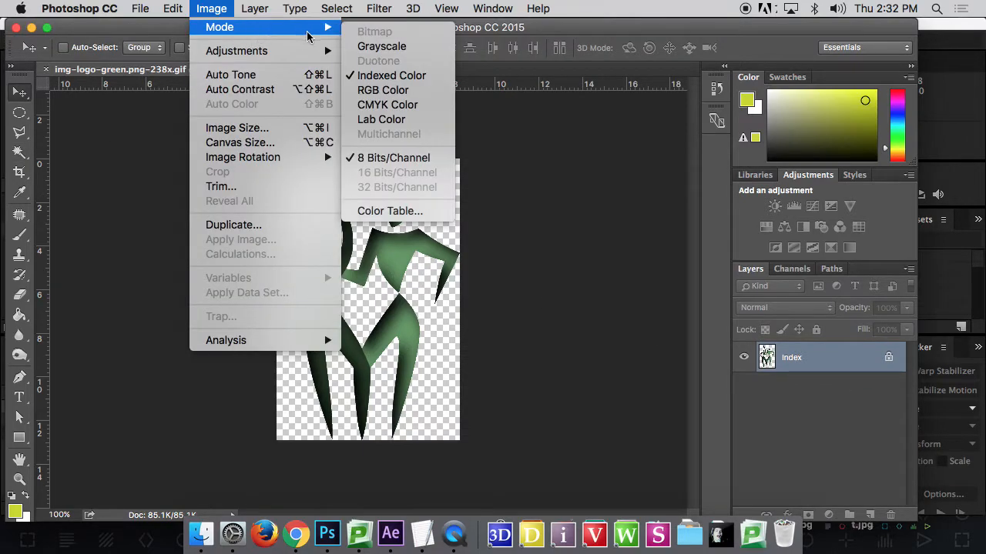
left_click(383, 90)
key("super+shift+s")
key("Escape")
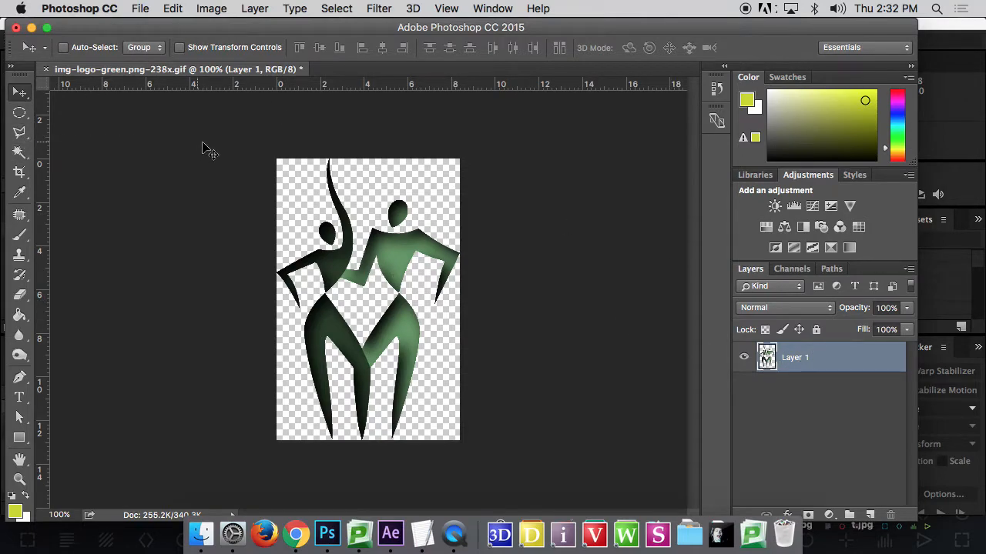
key("w")
left_click(373, 175)
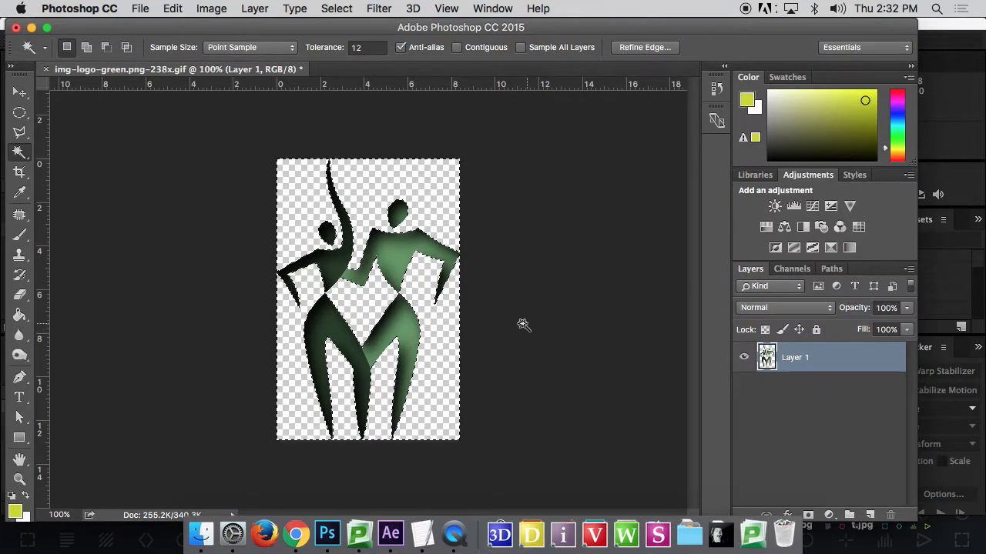
Save a PNG copy of the logo as dancerLogo with Smallest / Slow compression, and close the GIF without saving it.
key("shift+super+s")
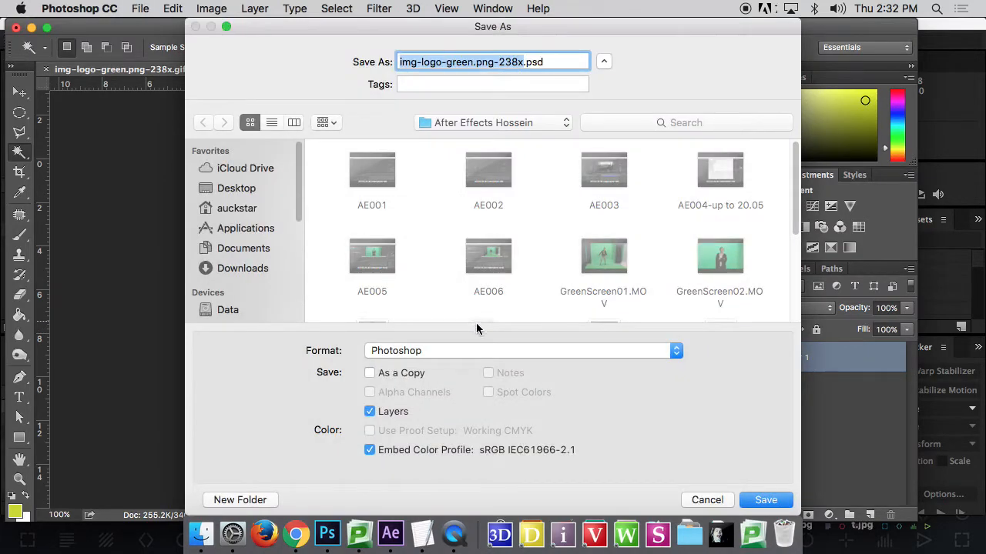
left_click(476, 351)
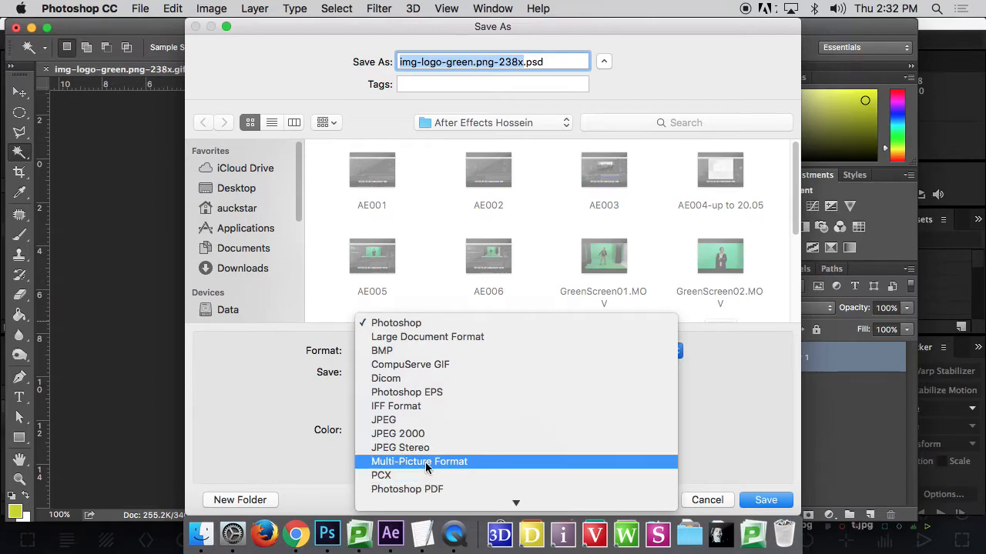
left_click(426, 414)
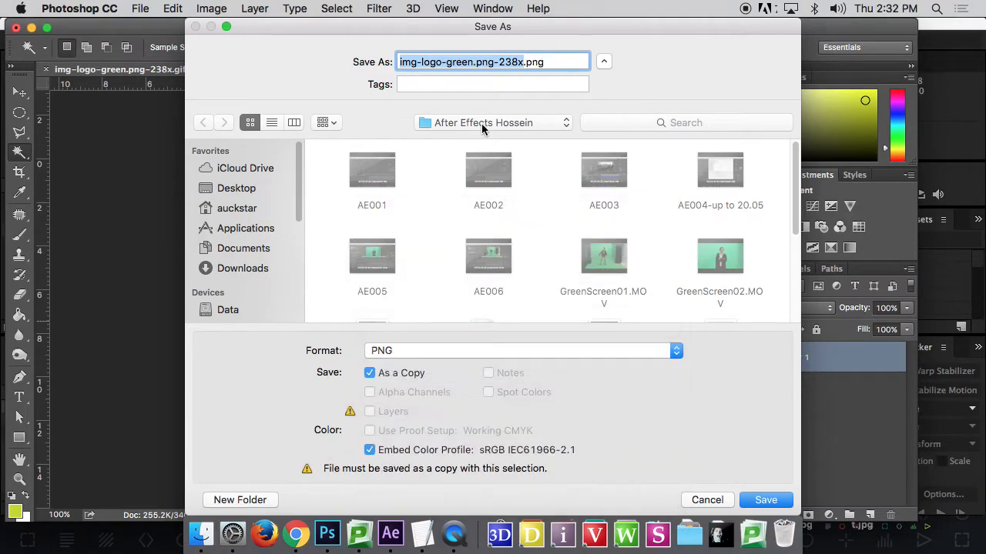
type("dancerLogo")
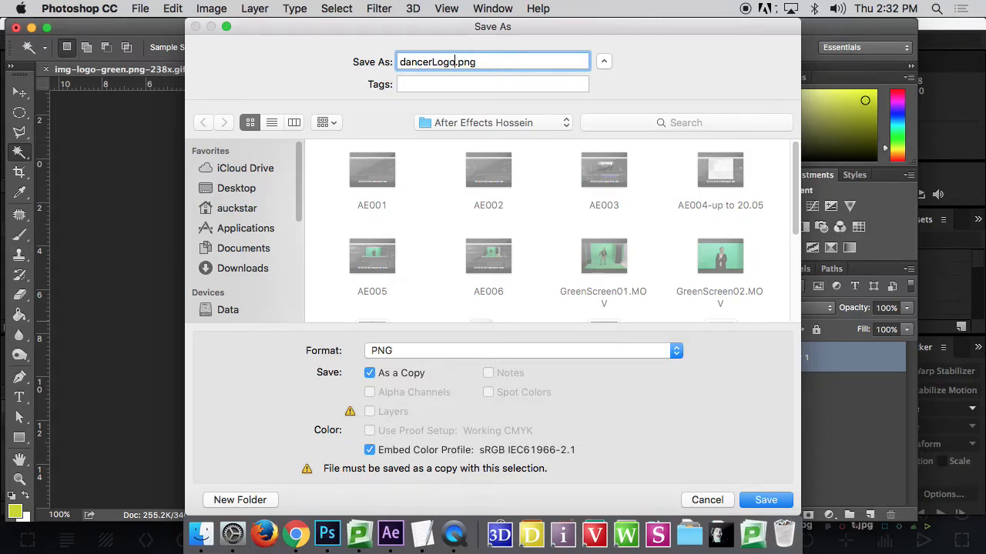
key("Return")
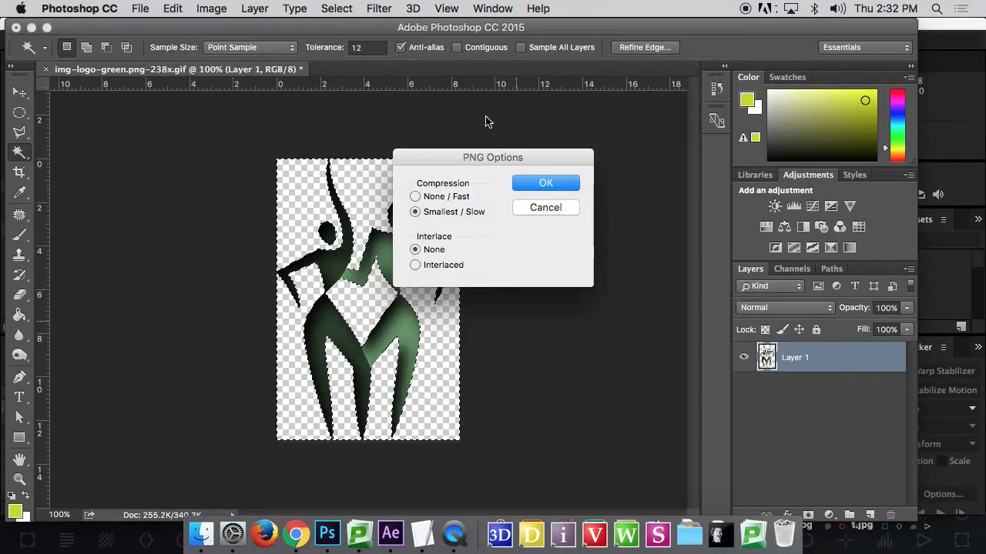
left_click(547, 184)
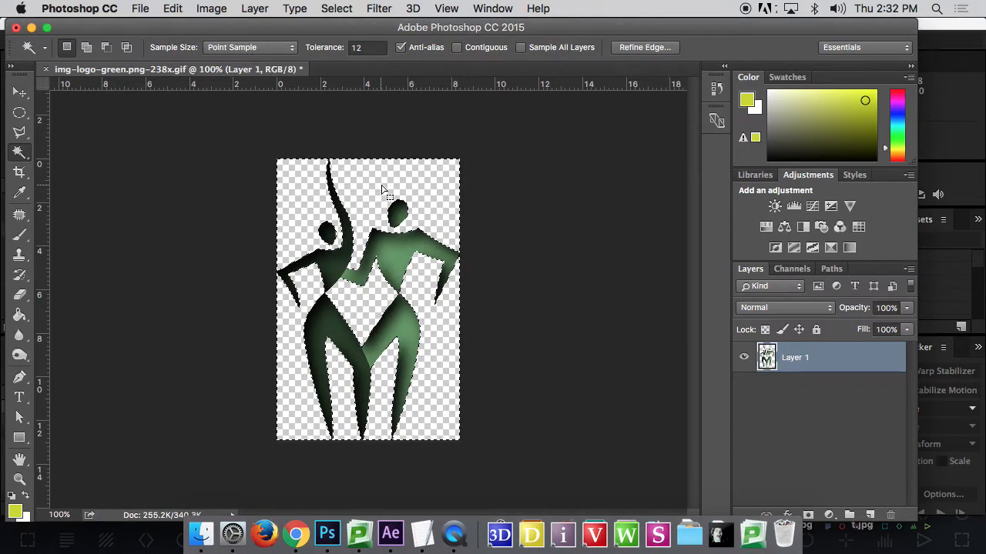
key("super+w")
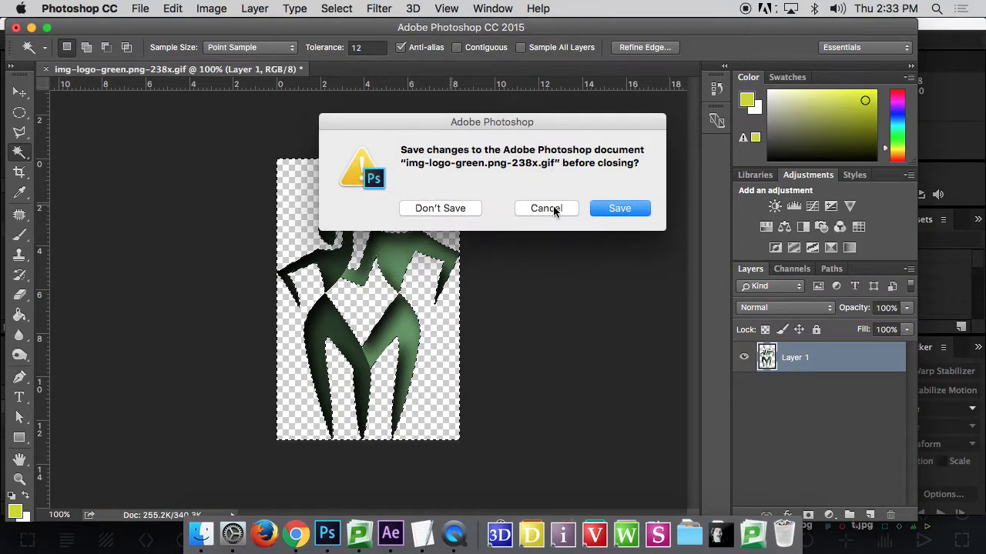
left_click(439, 209)
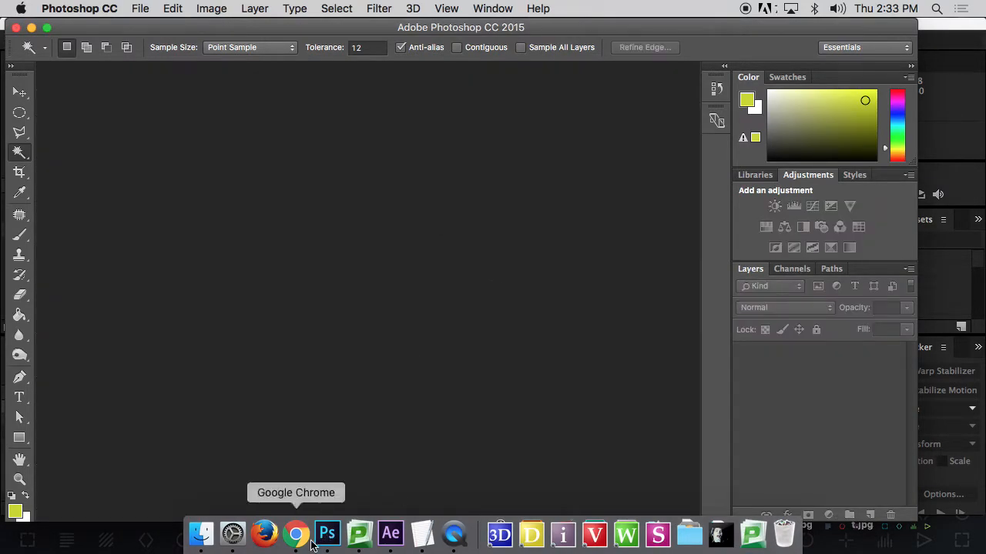
Switch to After Effects and delete img-logo-green.png-238x.gif from the project.
left_click(388, 533)
left_click(141, 254)
left_click(101, 238)
key("Delete")
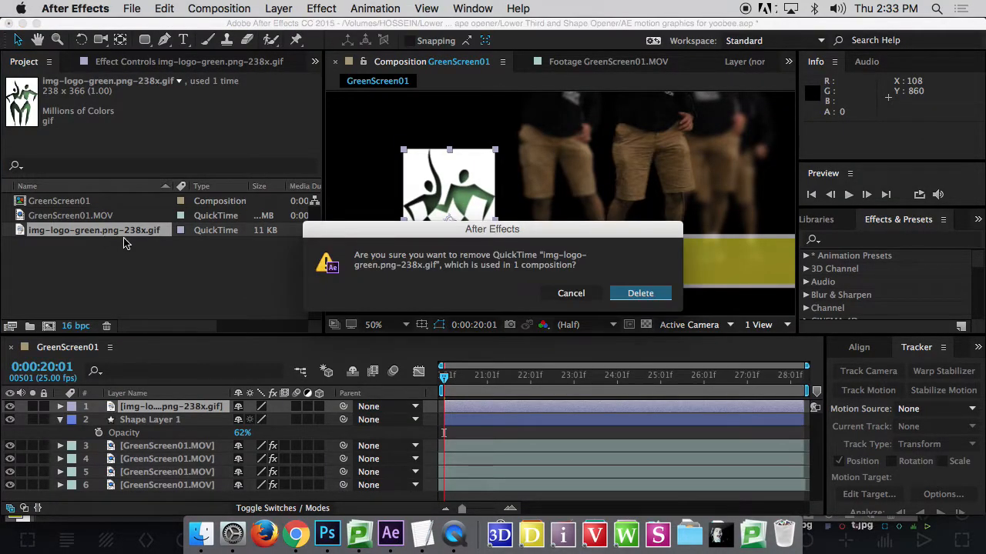
left_click(653, 296)
Import dancerLogo.png and place it over the left end of the yellow bar, at about position 376, 858.
double_click(218, 280)
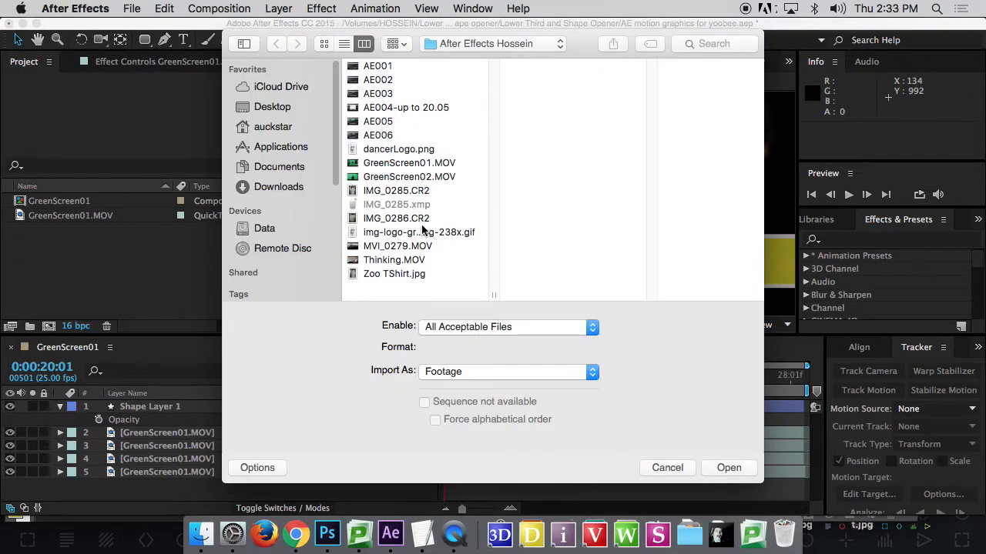
double_click(399, 150)
left_click_drag(80, 203, 450, 253)
scroll(444, 185, "down", 2)
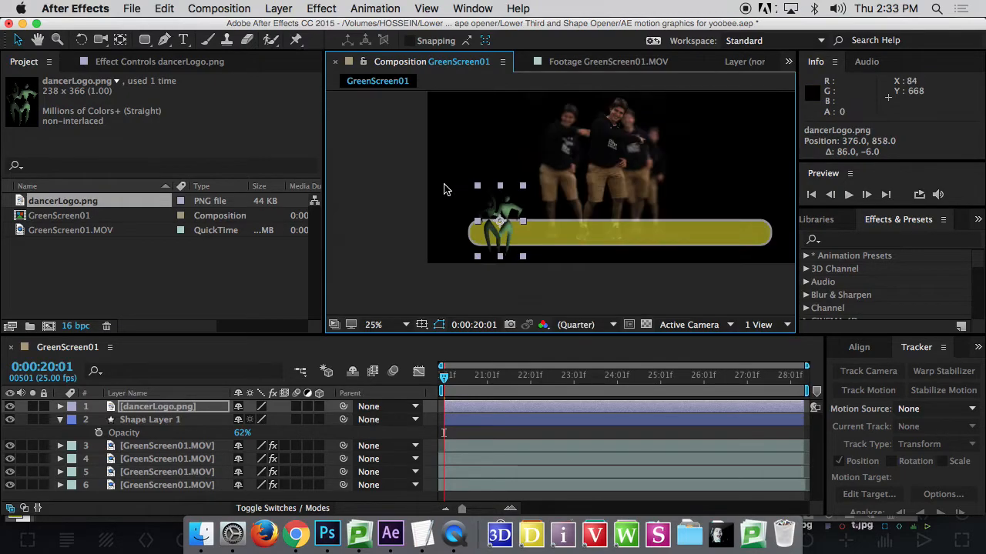
left_click_drag(508, 208, 442, 218)
Create a text layer reading "The Best DAncer of All Agaes" and place it, slightly enlarged, on the middle of the yellow bar.
left_click(505, 239)
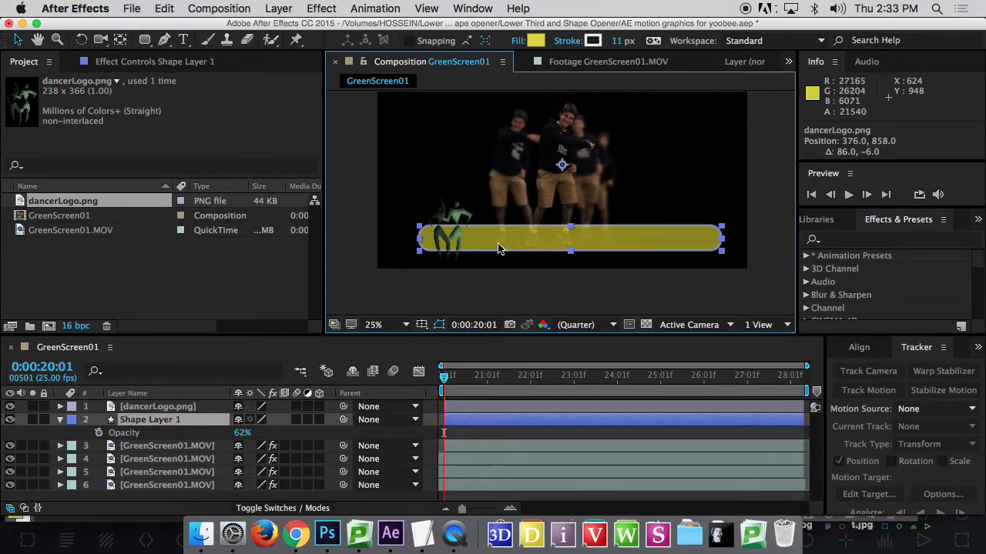
left_click(62, 422)
left_click(117, 499)
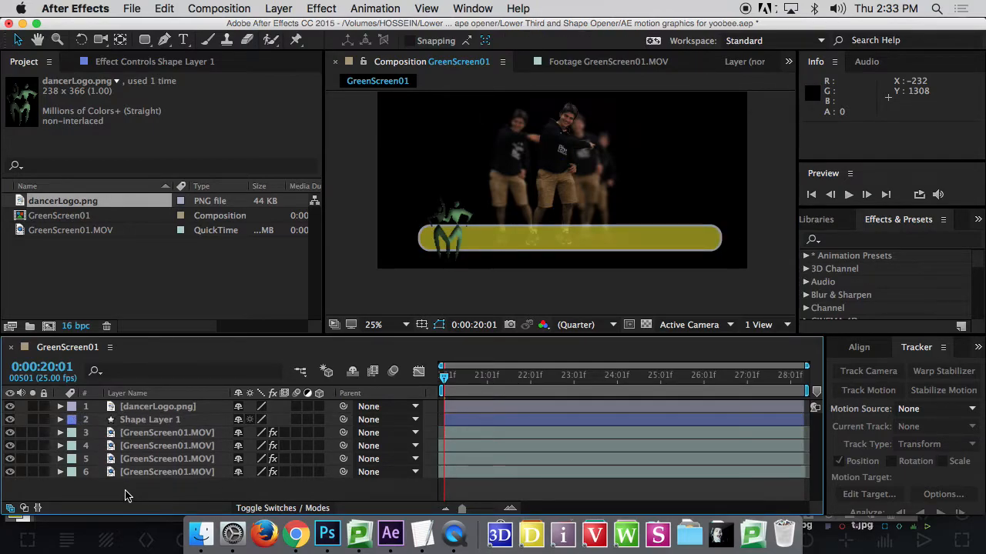
right_click(140, 488)
mouse_move(253, 372)
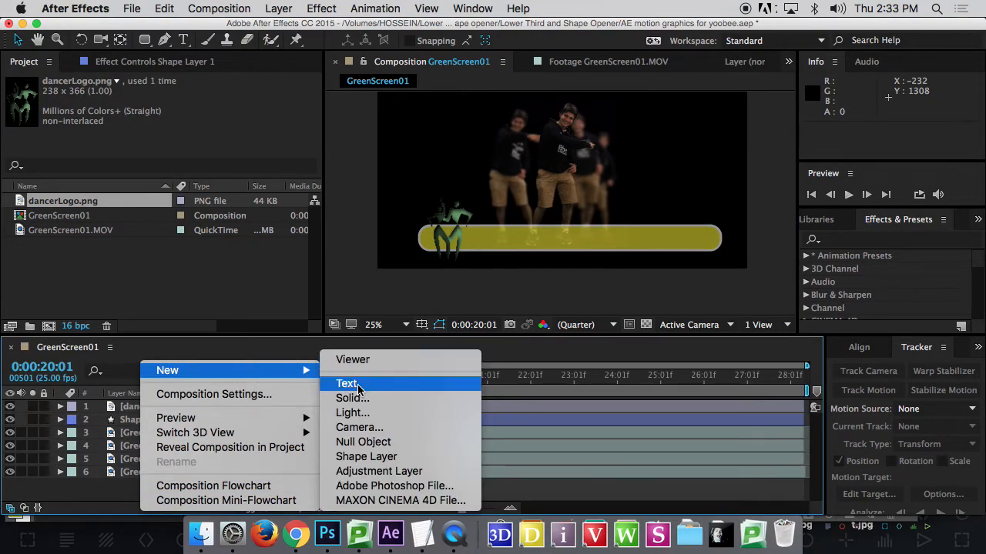
left_click(359, 385)
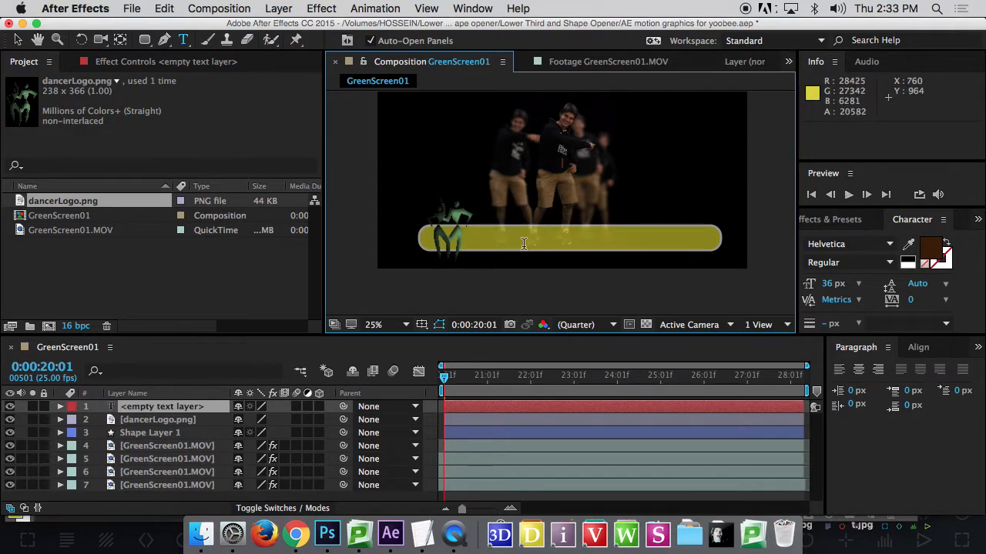
type("T")
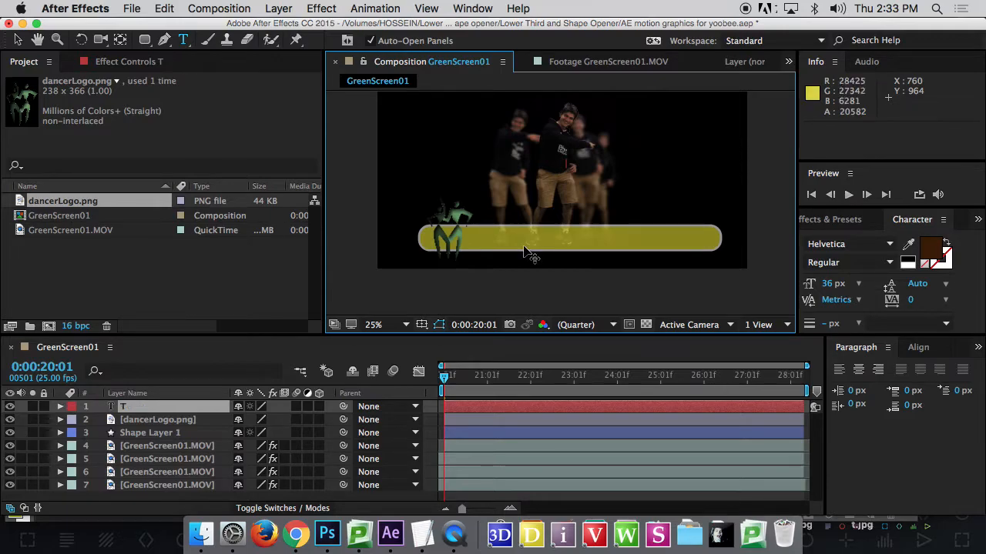
type("he Best DAncer of")
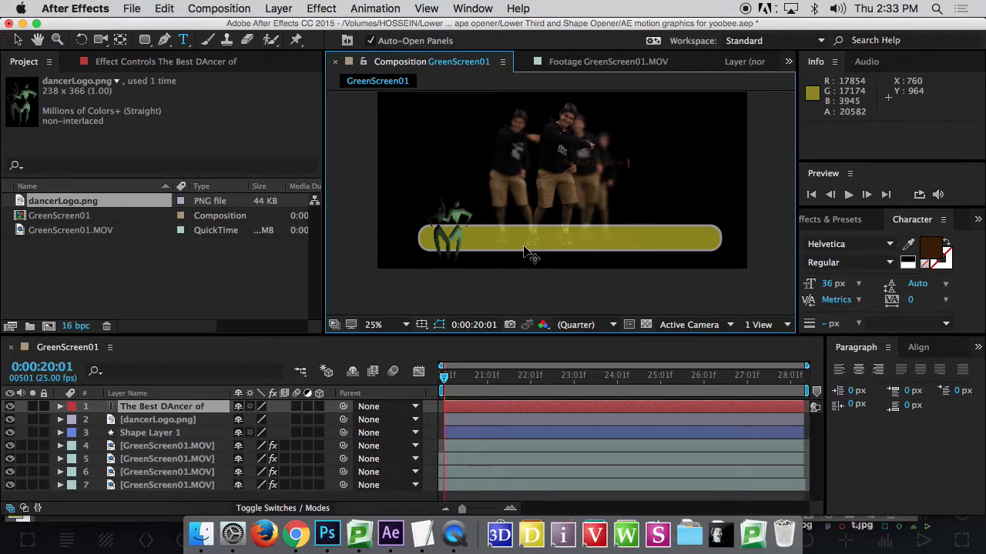
type("All Agaes")
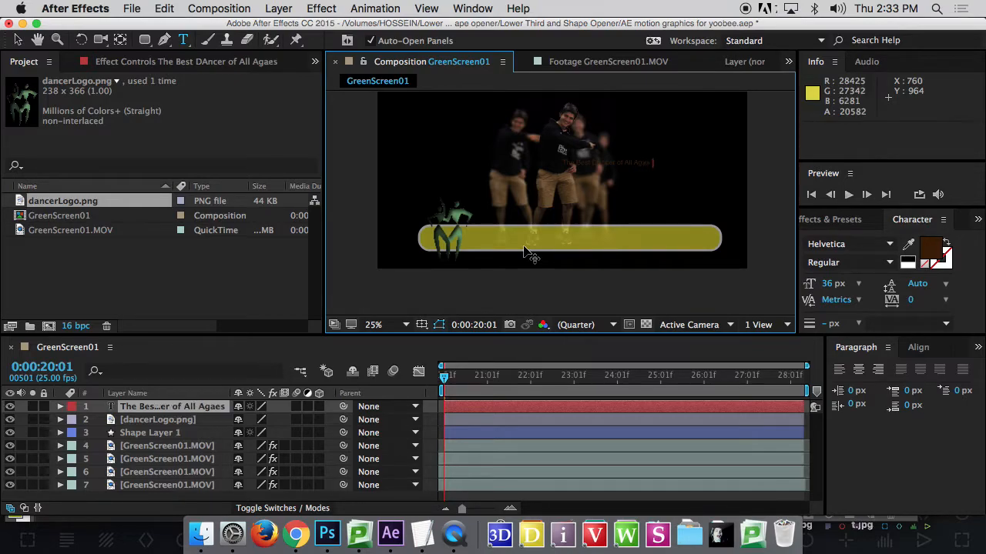
left_click(18, 38)
left_click_drag(624, 169, 622, 240)
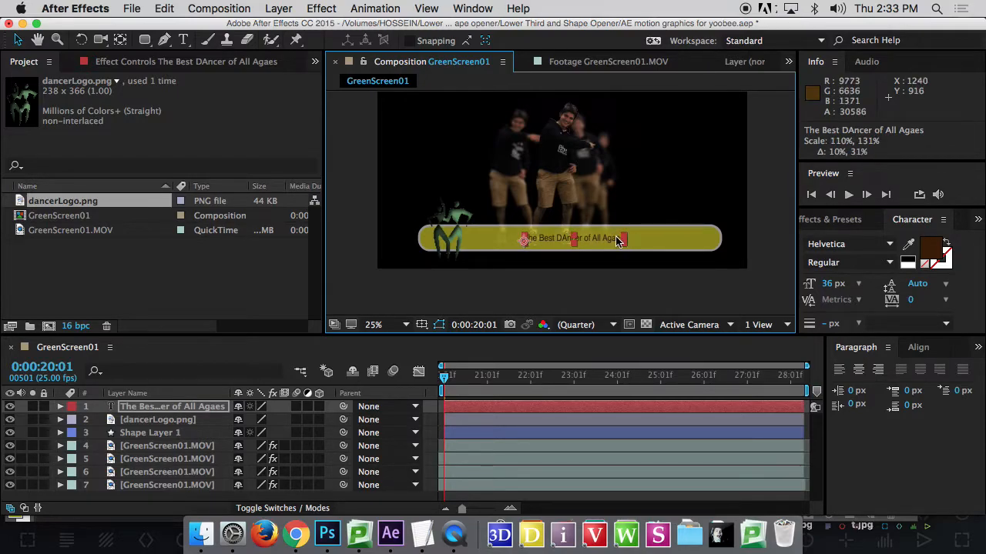
Correct the title text on the bar to "The Best Dancer of All Ages".
double_click(622, 238)
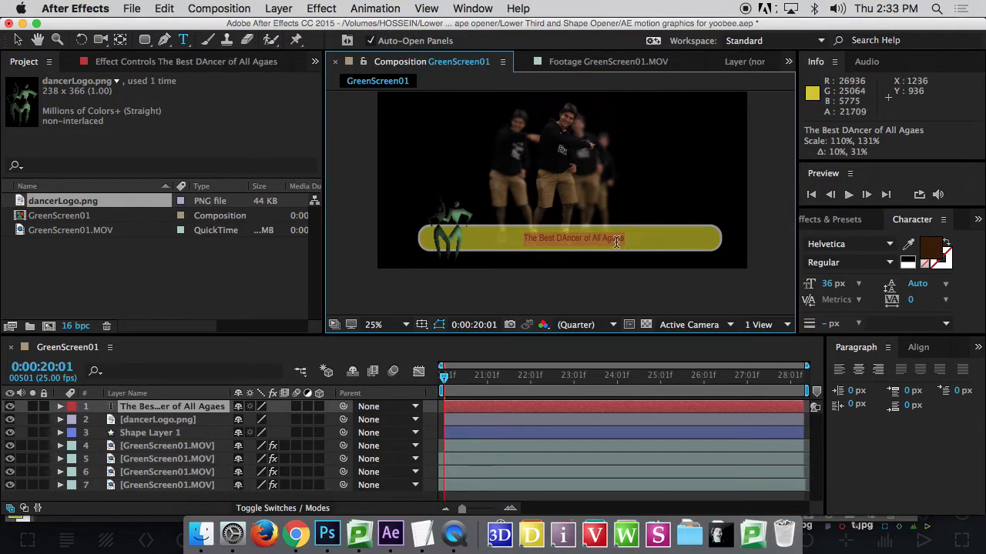
left_click(603, 238)
left_click_drag(604, 239, 623, 239)
left_click(615, 238)
key("super+a")
double_click(615, 238)
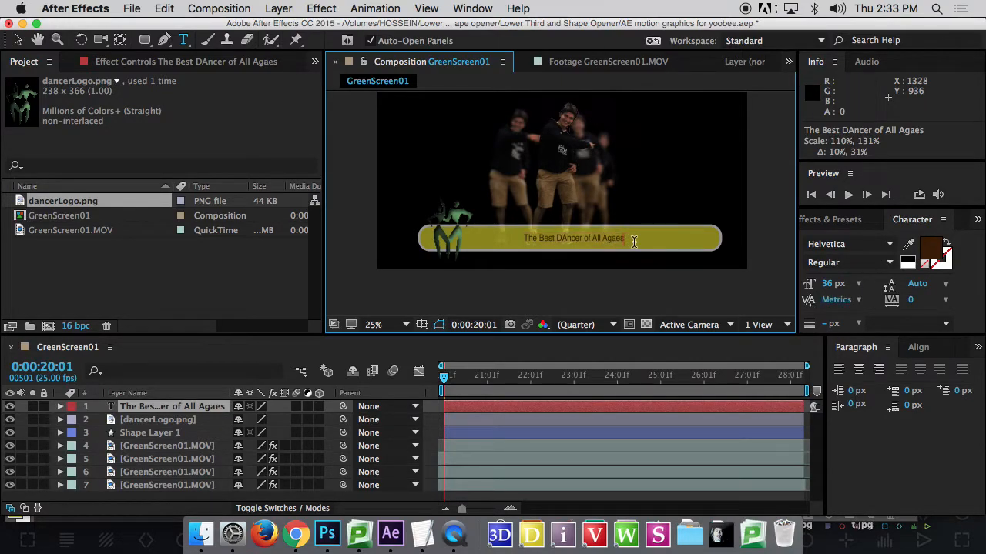
left_click(631, 241)
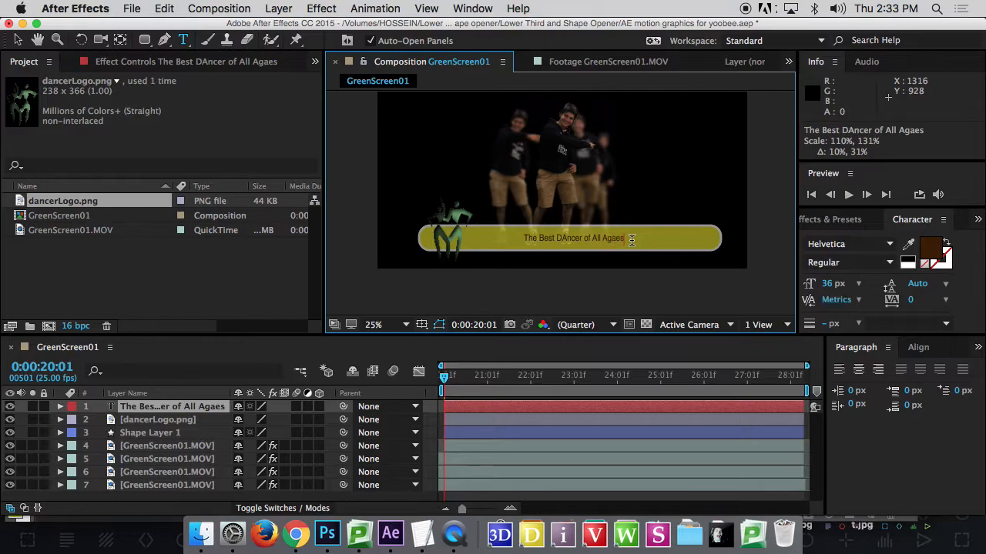
key("BackSpace")
key("BackSpace")
key("BackSpace")
key("BackSpace")
key("BackSpace")
key("BackSpace")
key("BackSpace")
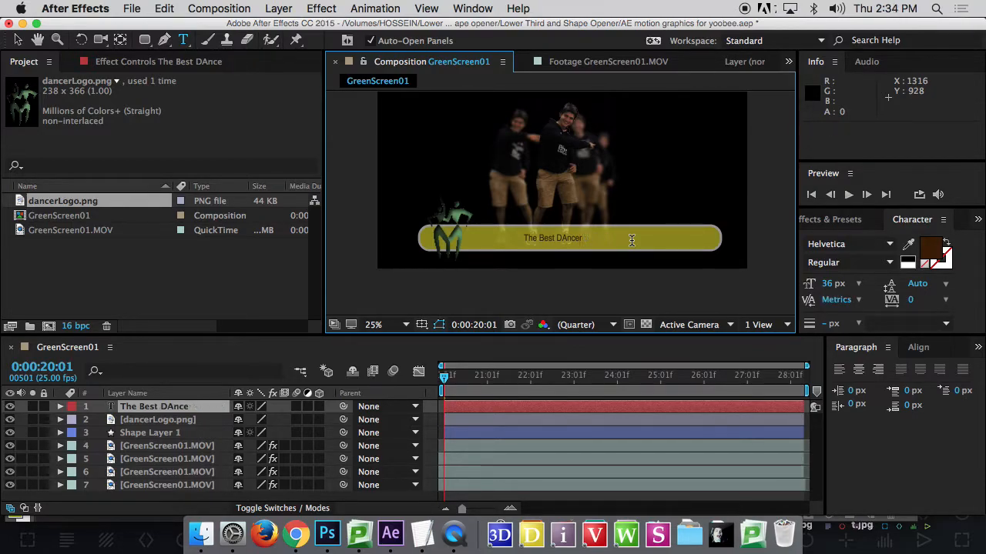
key("BackSpace")
key("BackSpace")
type("ancer of All")
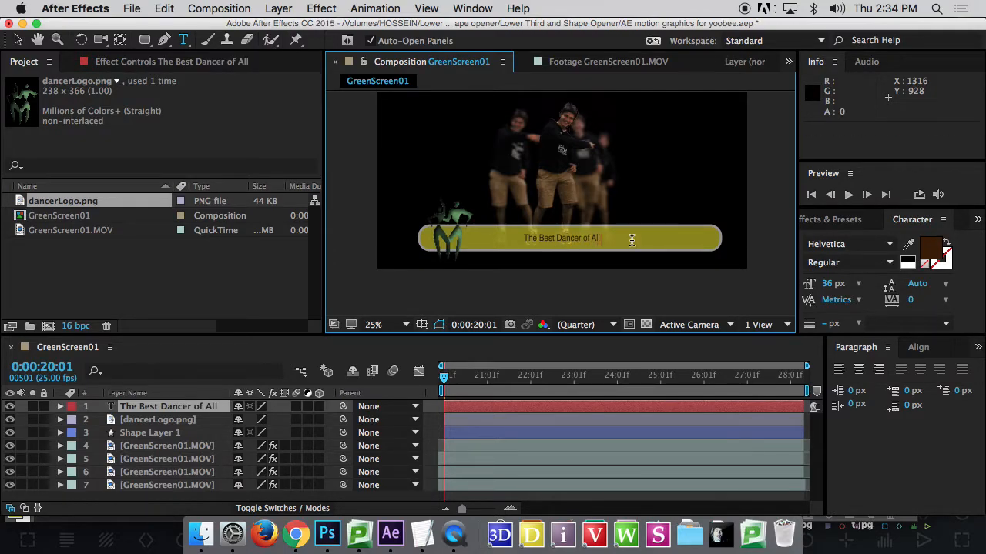
type(" Ages")
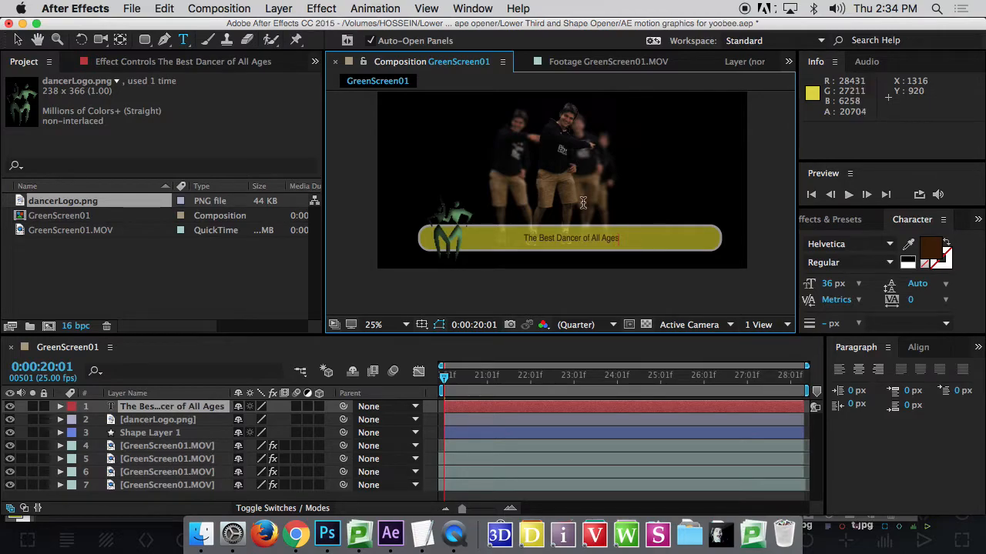
left_click(17, 39)
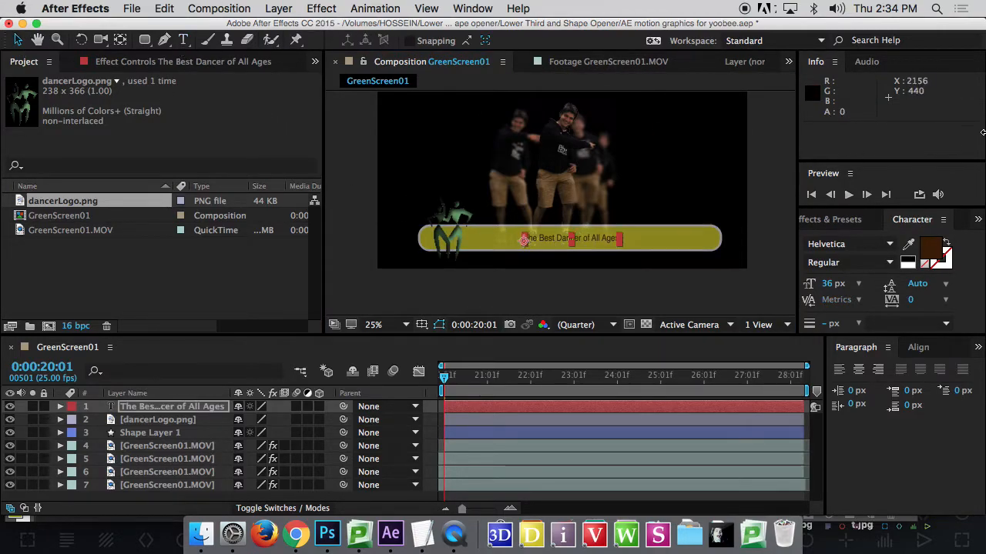
Set the title's text color to dark blue, about hex 140240.
left_click(932, 246)
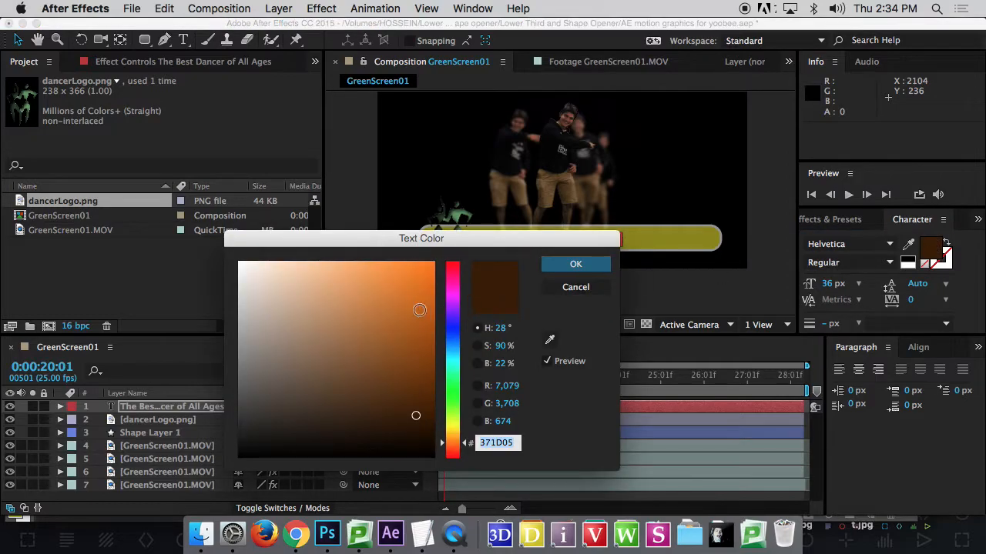
left_click_drag(415, 416, 429, 442)
left_click_drag(534, 240, 354, 252)
left_click(276, 285)
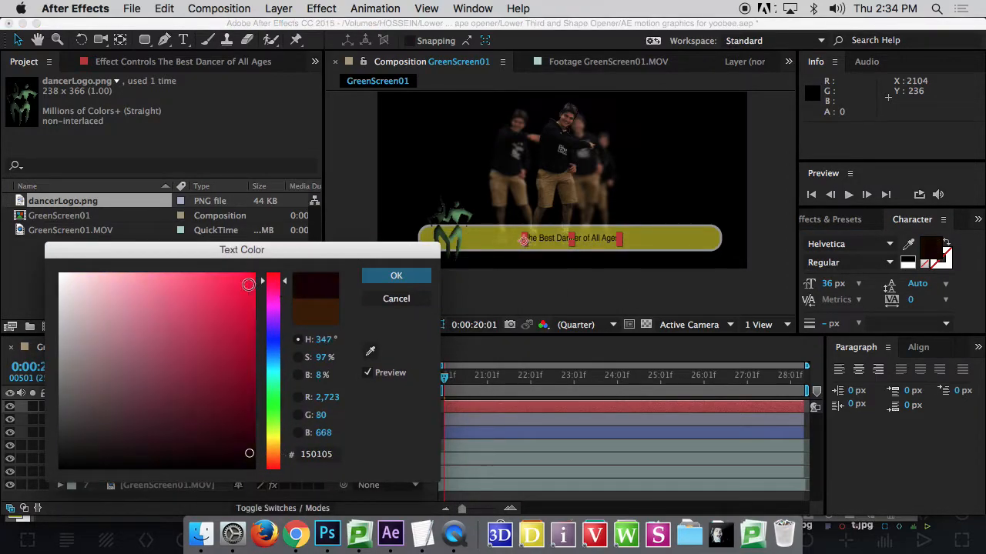
left_click(255, 276)
left_click(278, 456)
left_click_drag(276, 439, 292, 333)
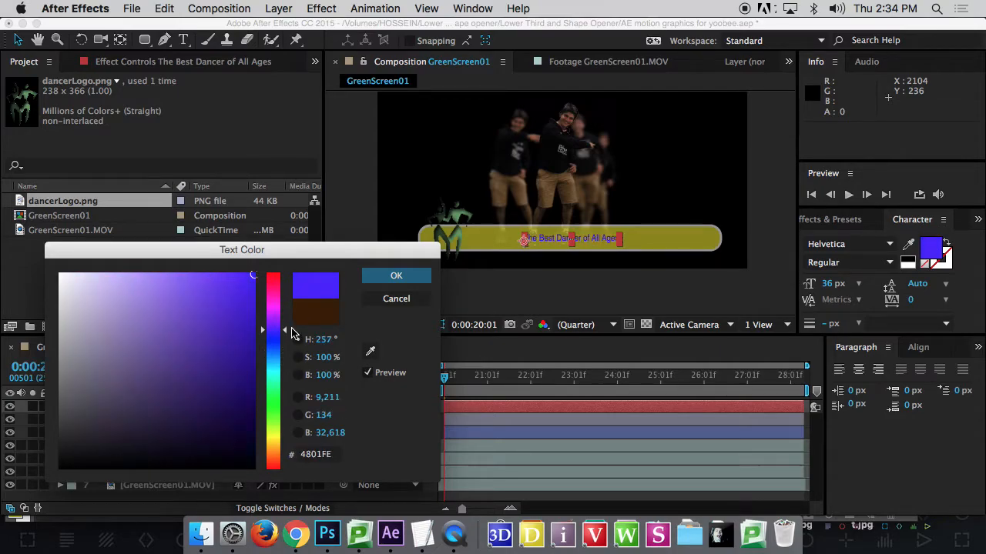
left_click_drag(250, 420, 245, 419)
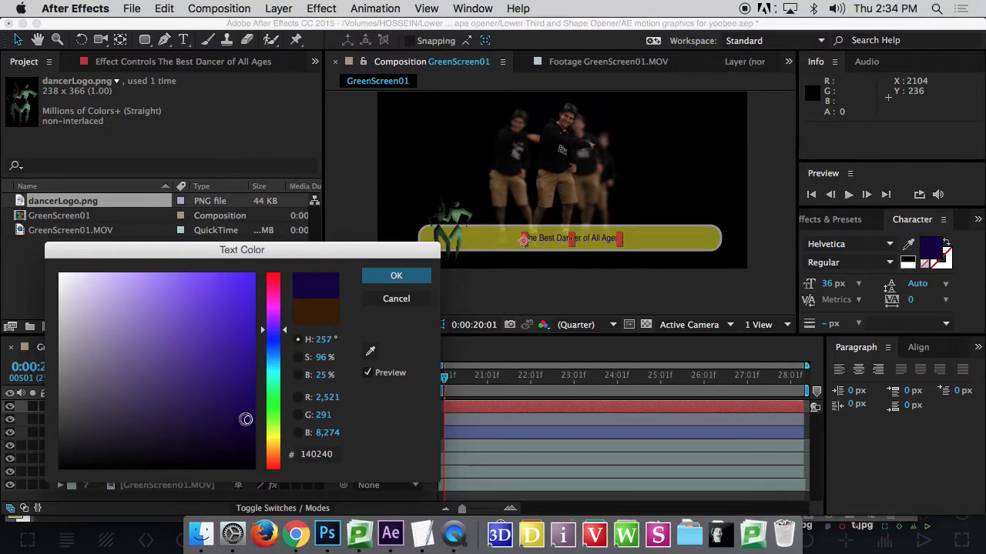
left_click(396, 278)
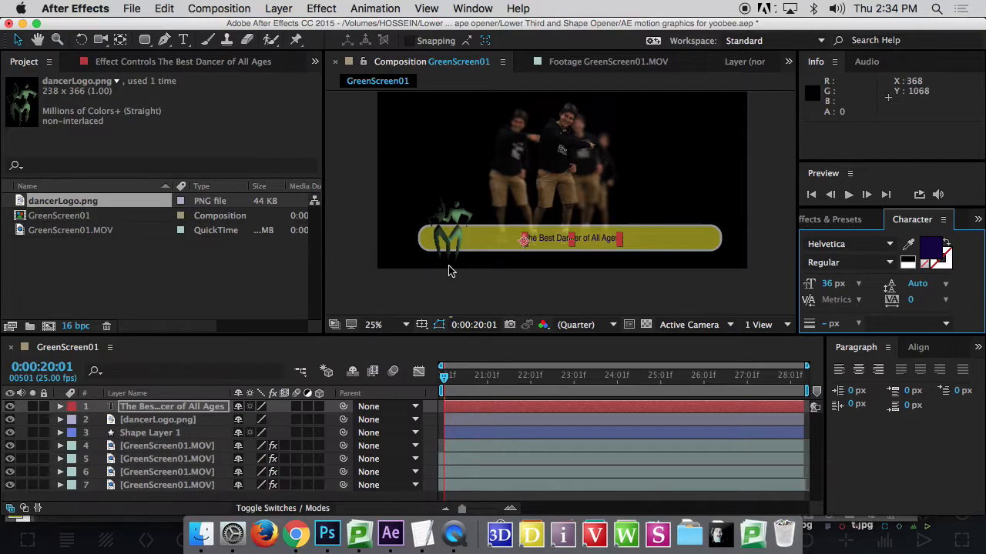
Scale the title to about 226.5% and place it along the yellow bar at about position 496, 948.
left_click(623, 242)
mouse_move(622, 241)
left_mouse_down()
mouse_move(652, 229)
mouse_move(693, 237)
mouse_move(626, 240)
left_mouse_up()
left_click(749, 217)
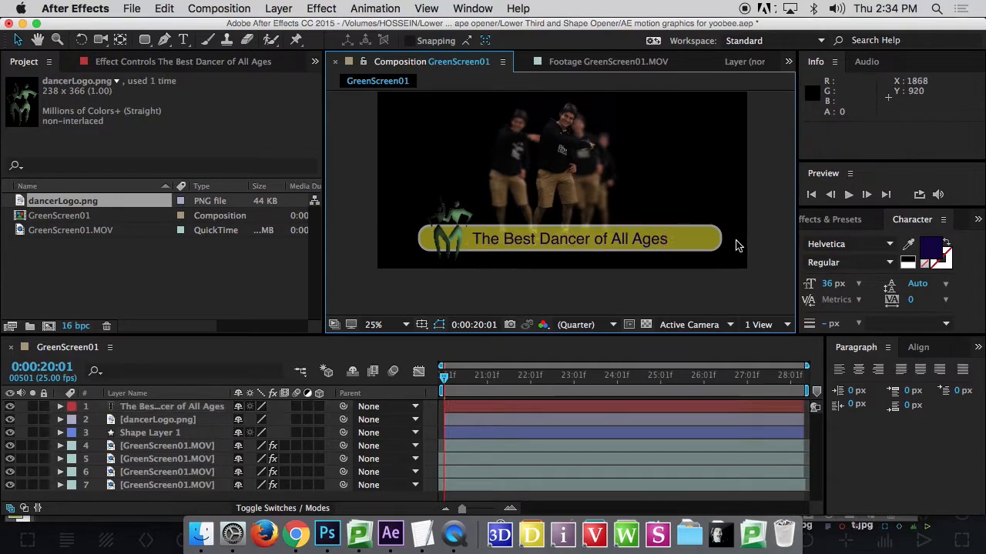
left_click(657, 243)
left_click_drag(657, 244, 656, 243)
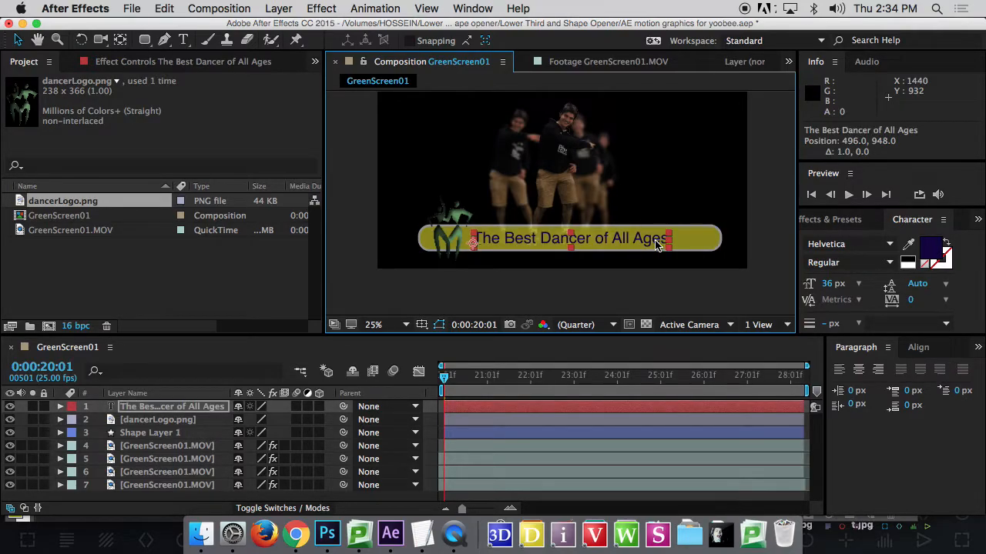
left_click(754, 229)
Preview the composition from 0:00:20:01 to check the logo, title and bar over the dancers.
left_click(445, 225)
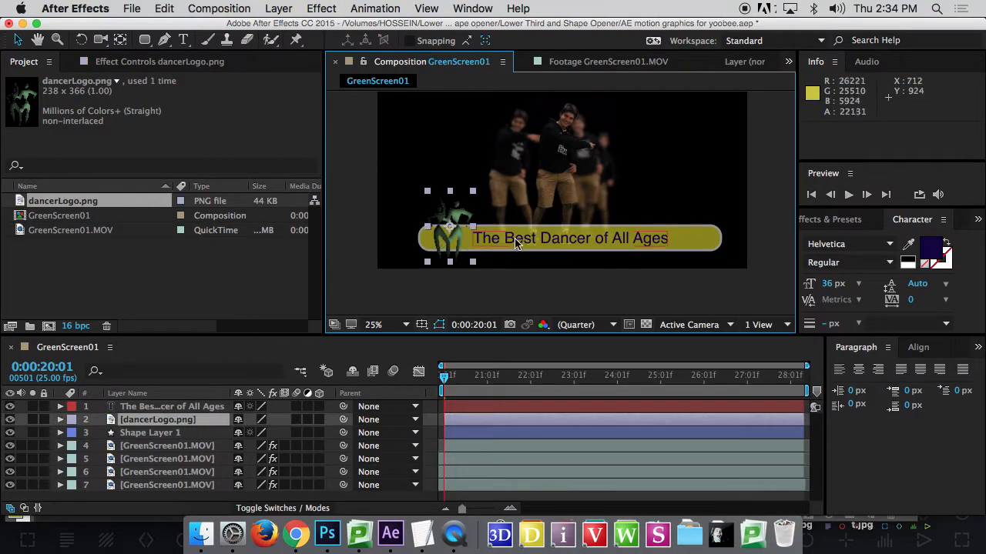
left_click(516, 243)
left_click(697, 248)
key("space")
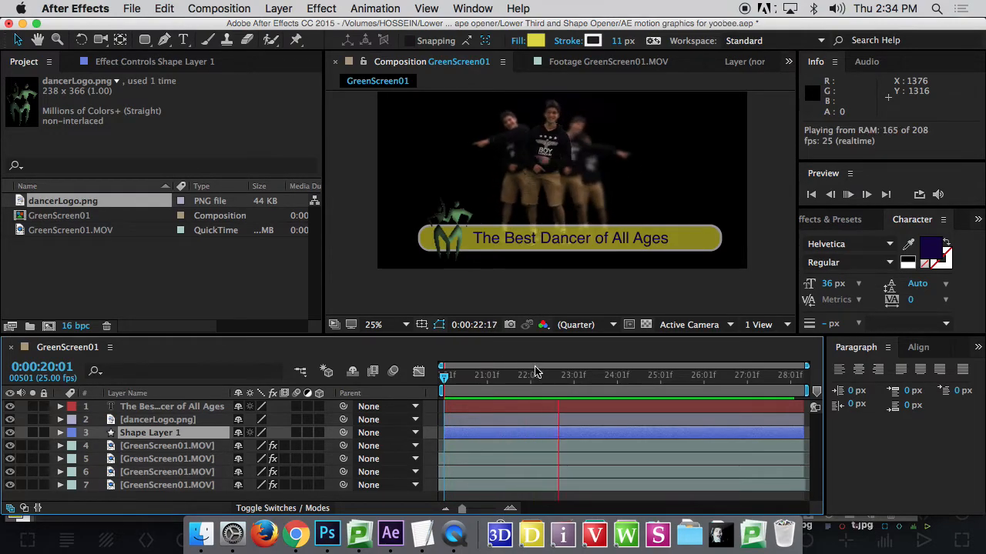
key("space")
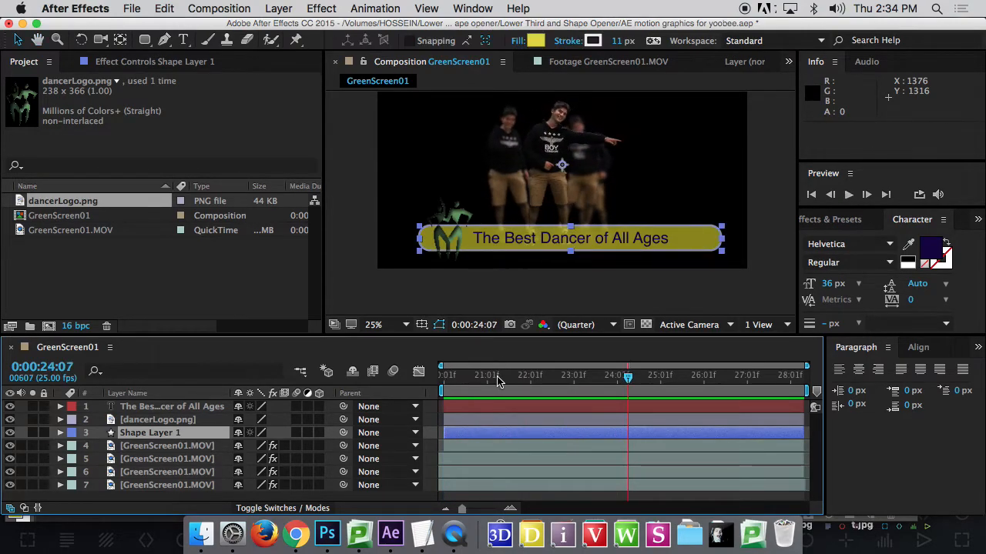
key("Home")
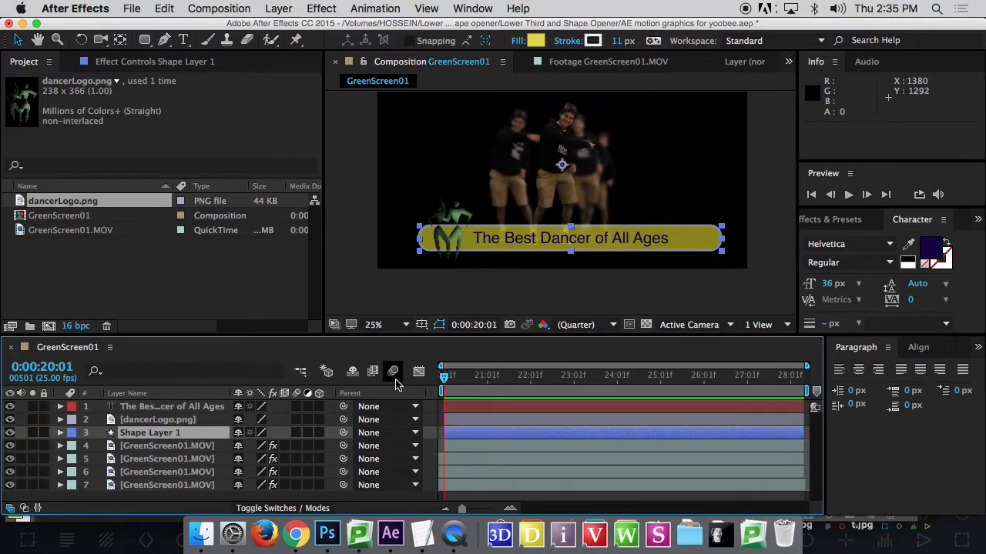
left_click_drag(493, 385, 440, 386)
key("space")
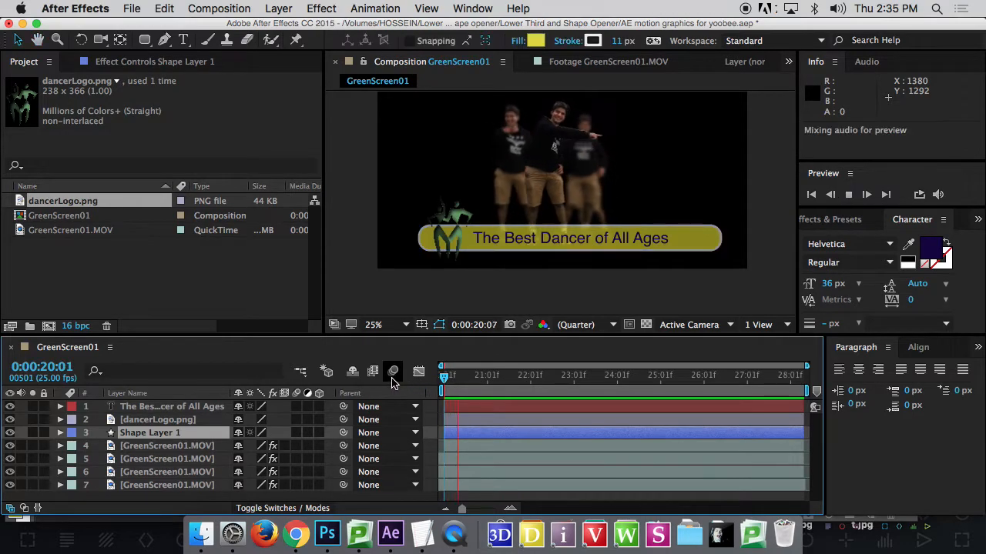
Add Scale keyframes at 0:00:21:04 to the title, dancerLogo.png and Shape Layer 1.
mouse_move(509, 386)
left_mouse_down()
mouse_move(443, 387)
mouse_move(493, 387)
left_mouse_up()
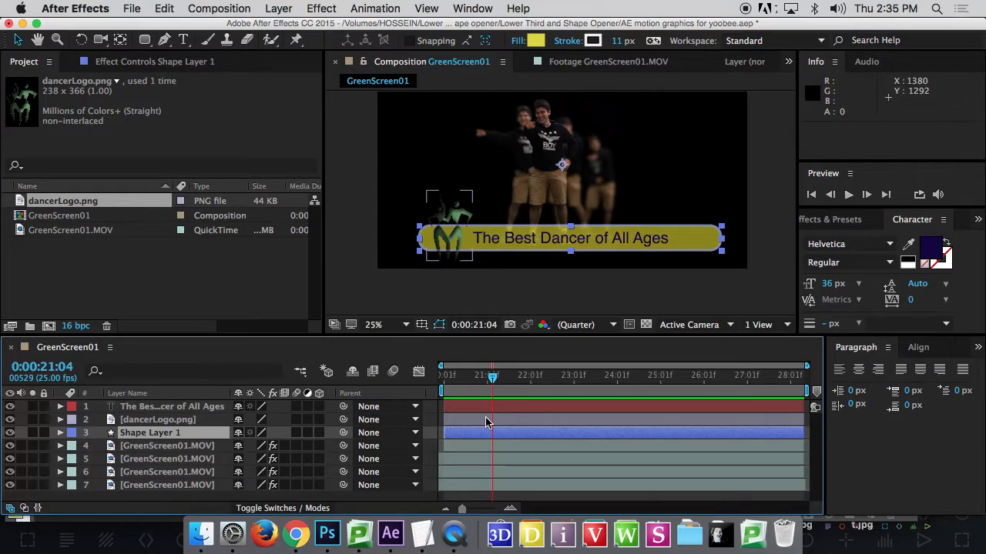
left_click(486, 420, "shift")
left_click(488, 408, "shift")
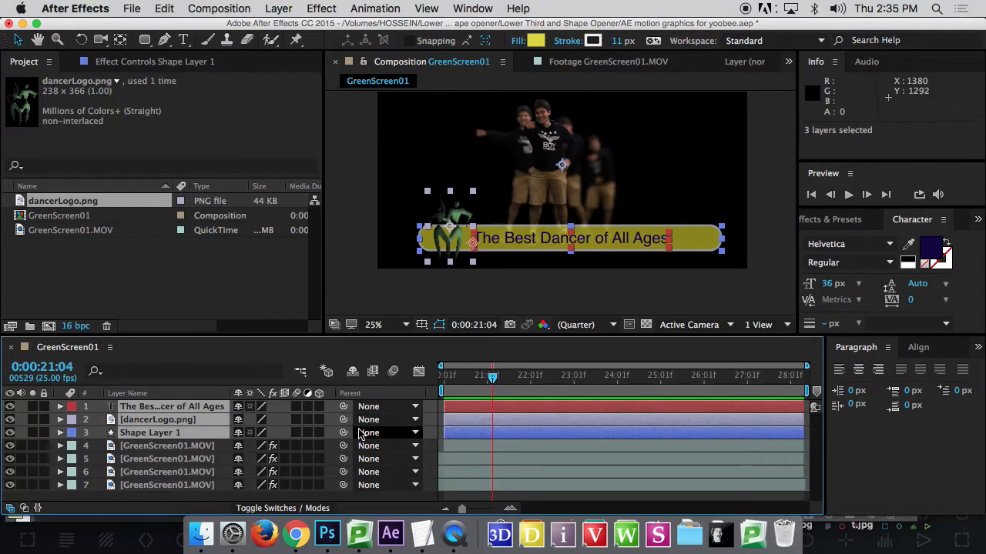
key("s")
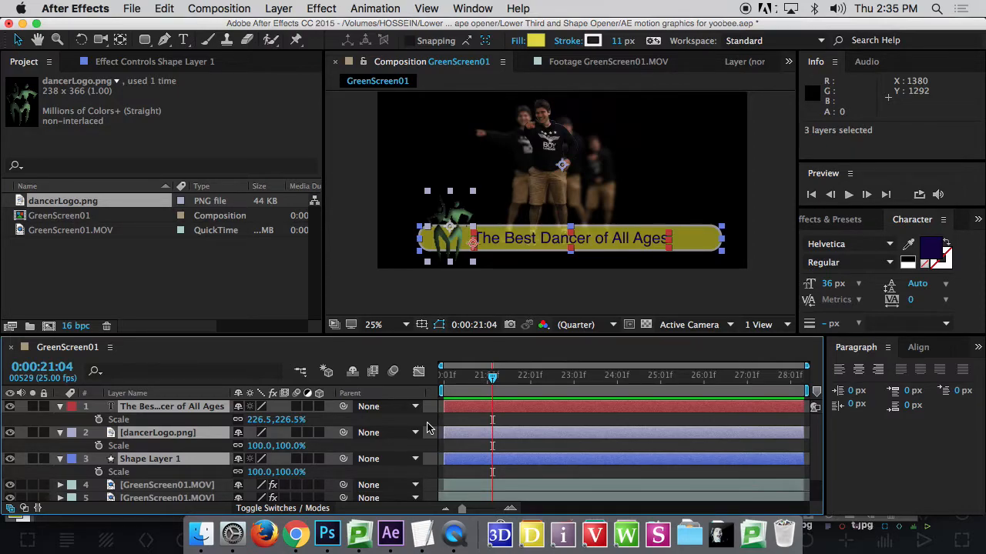
left_click(100, 422)
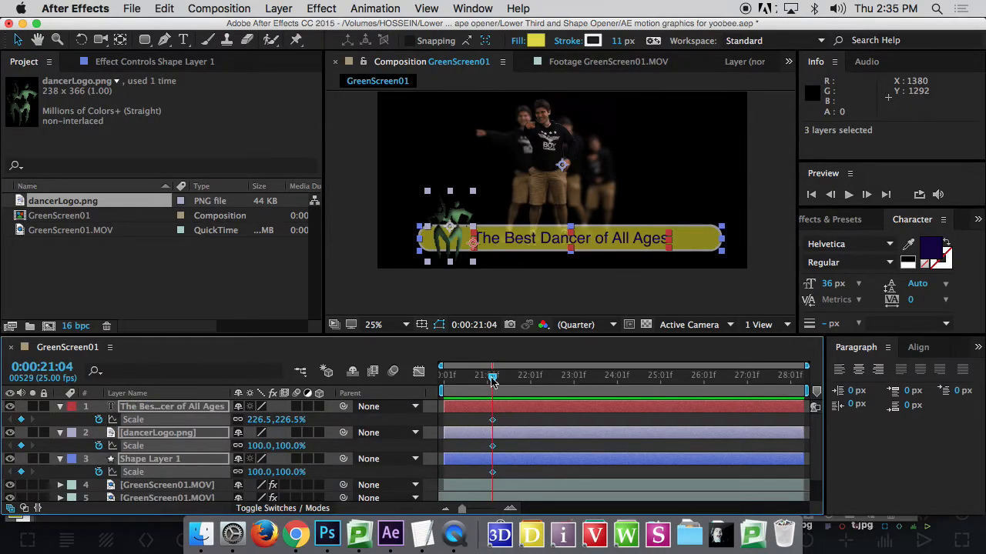
Move the current time back to 0:00:20:01 and select only Shape Layer 1.
left_click_drag(493, 379, 408, 385)
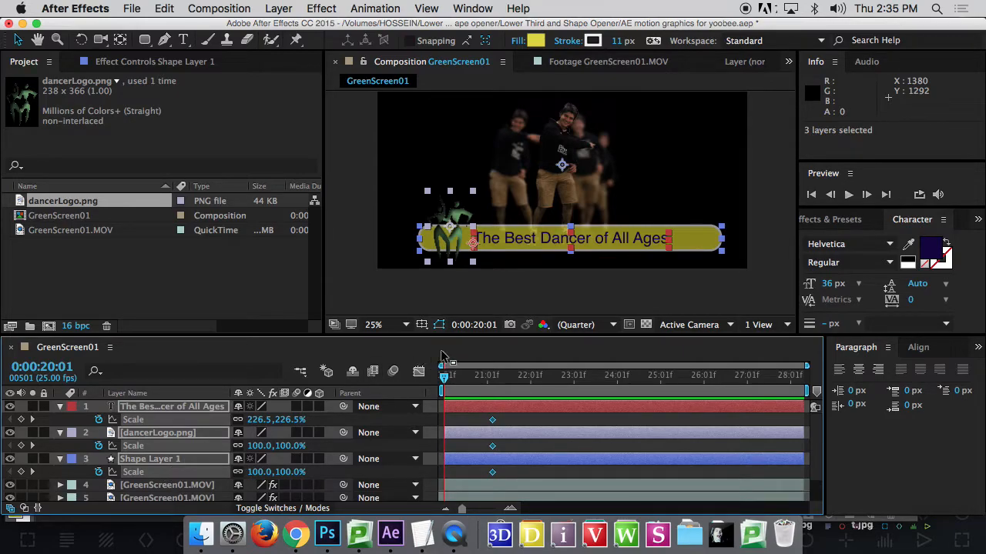
left_click_drag(520, 384, 326, 372)
left_click(160, 489)
left_click(168, 459)
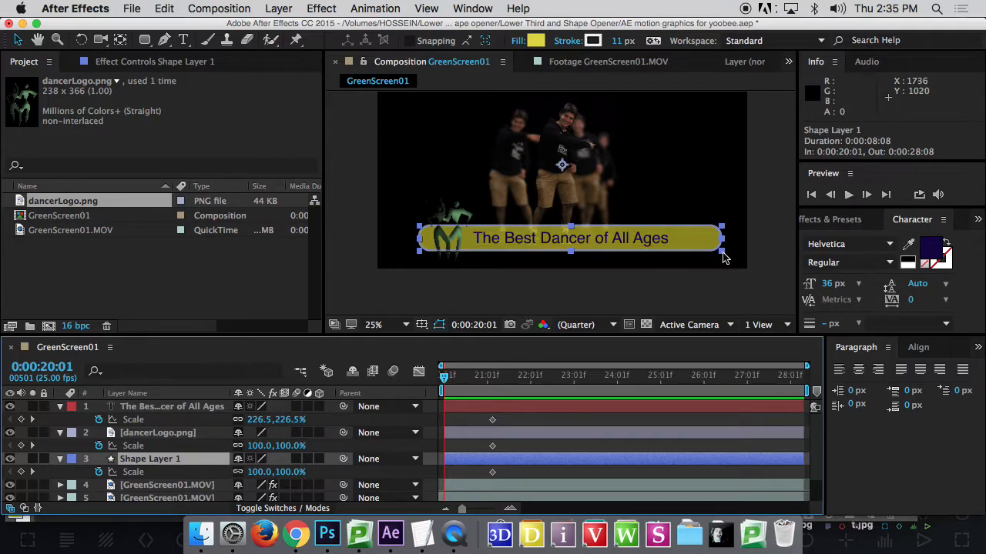
Try to shrink the yellow bar horizontally from its right end, and undo the scaling.
left_click_drag(722, 239, 651, 236)
key("ctrl+z")
key("period")
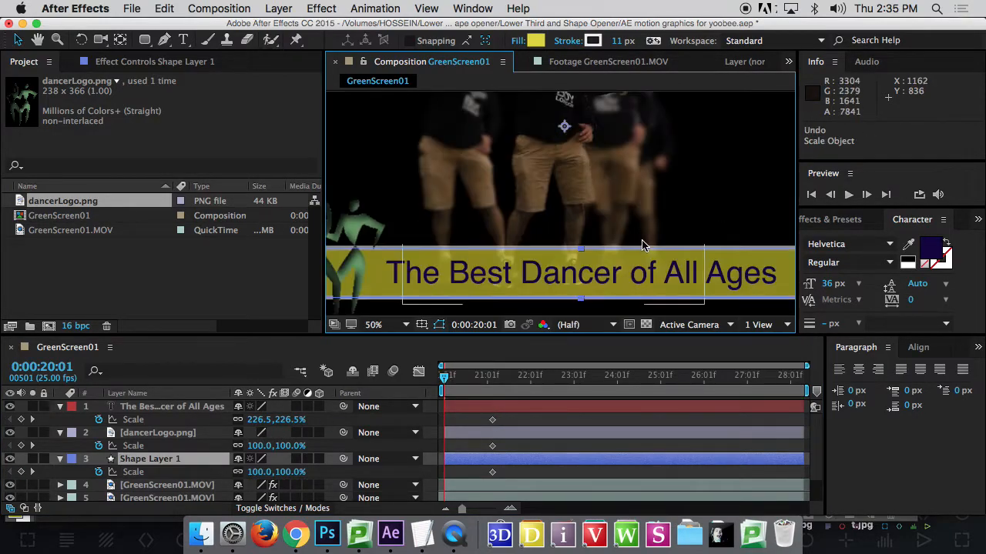
scroll(644, 245, "down", 3)
key("comma")
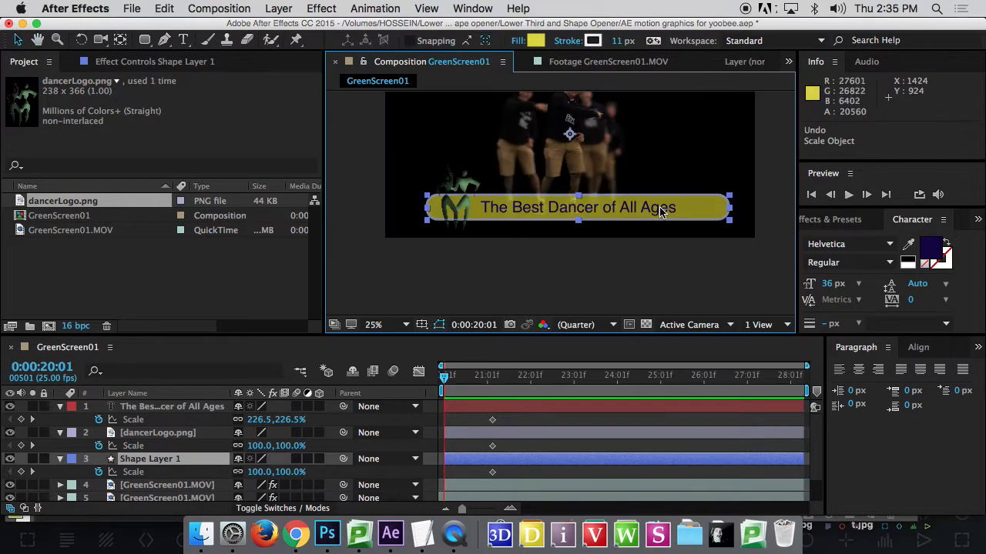
key("y")
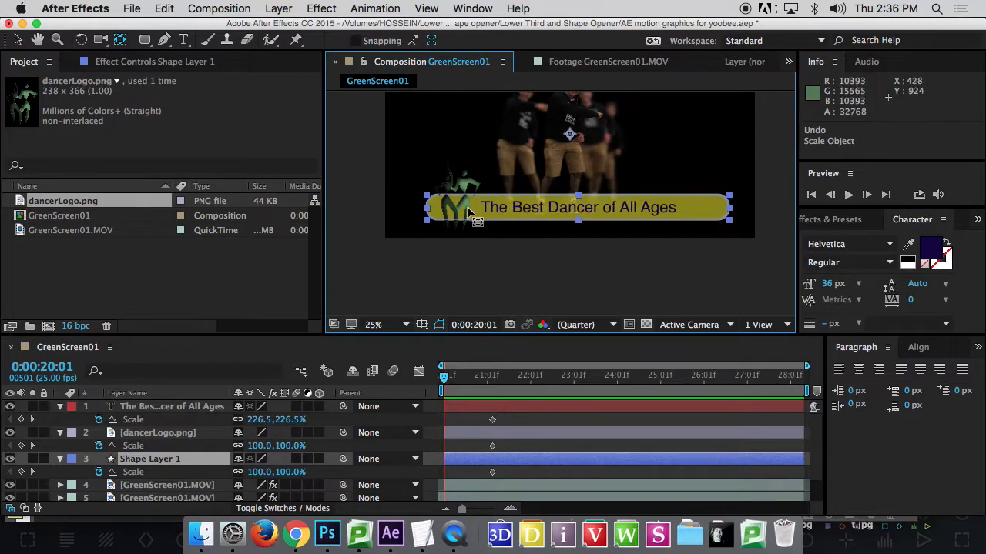
key("period")
left_click_drag(753, 196, 797, 197)
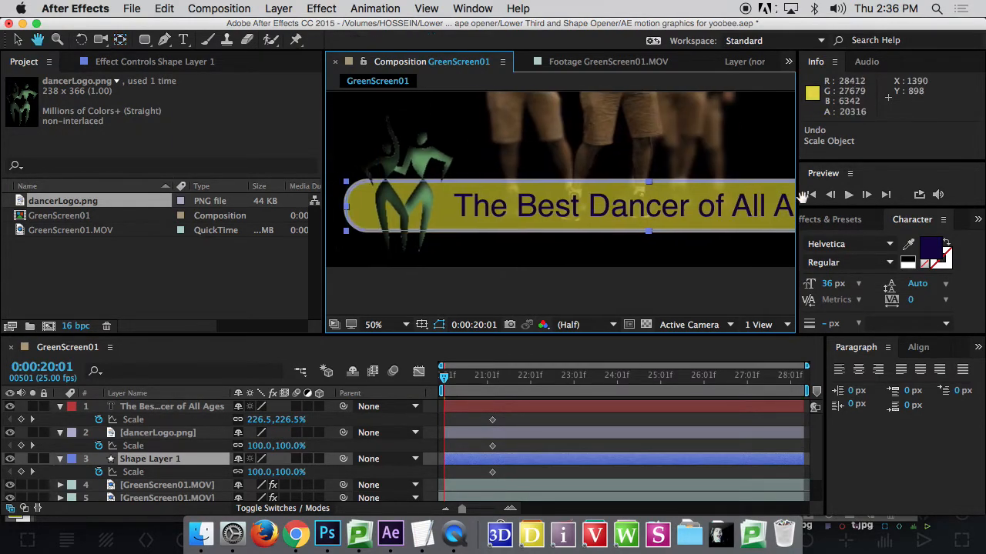
left_click_drag(402, 214, 478, 221)
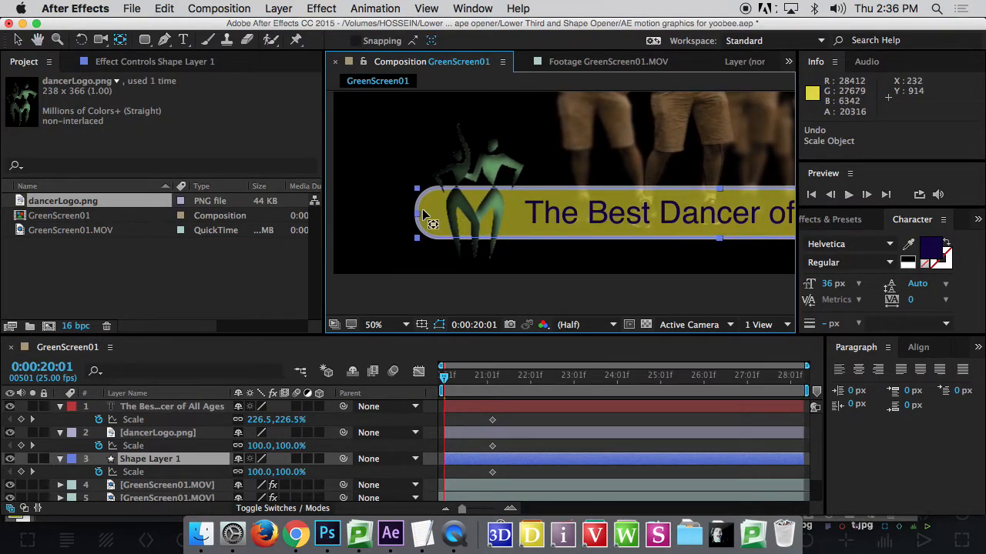
key("comma")
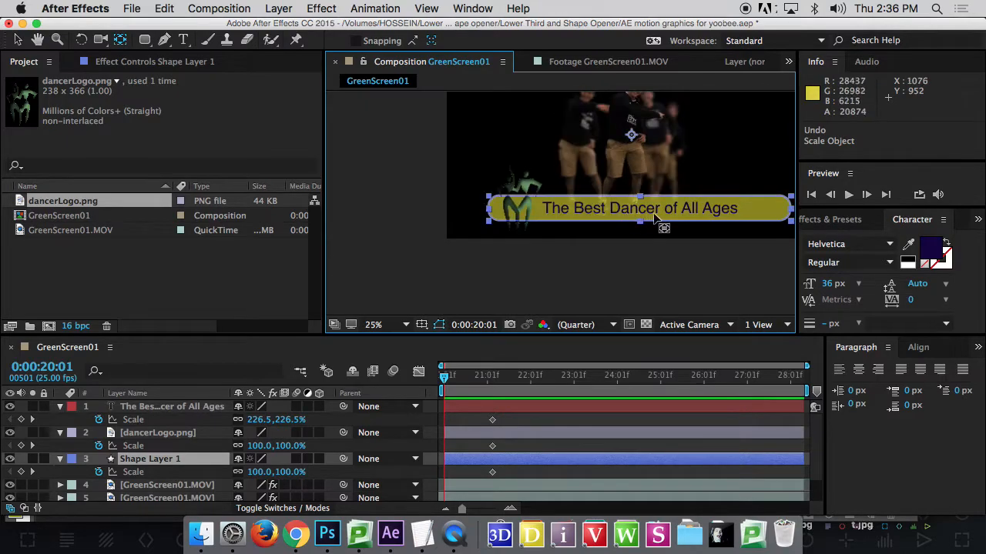
left_click(18, 39)
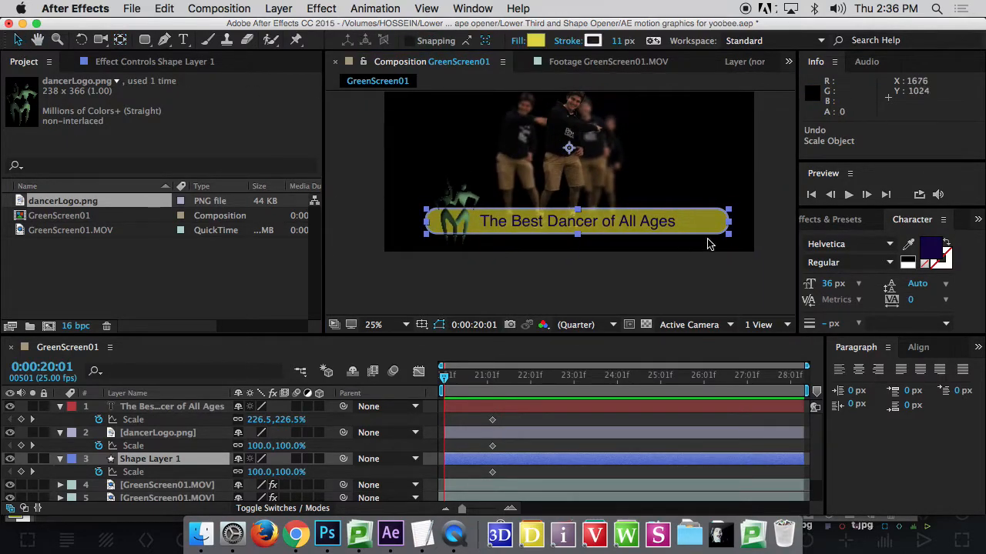
left_click(681, 247)
left_click(133, 446)
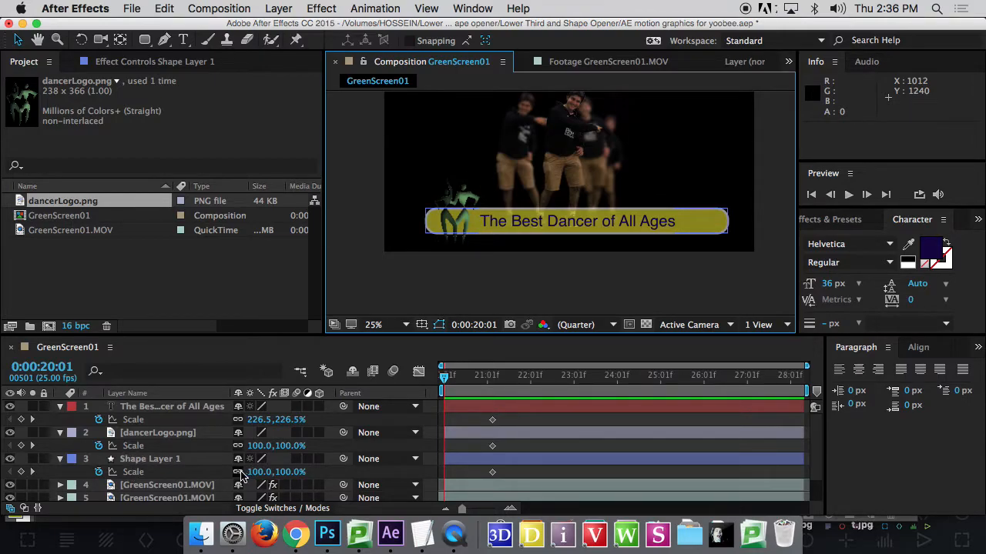
Try to shrink the yellow bar horizontally to about 8% in the composition, and undo the scaling.
left_click(720, 226)
left_click_drag(732, 228, 585, 234)
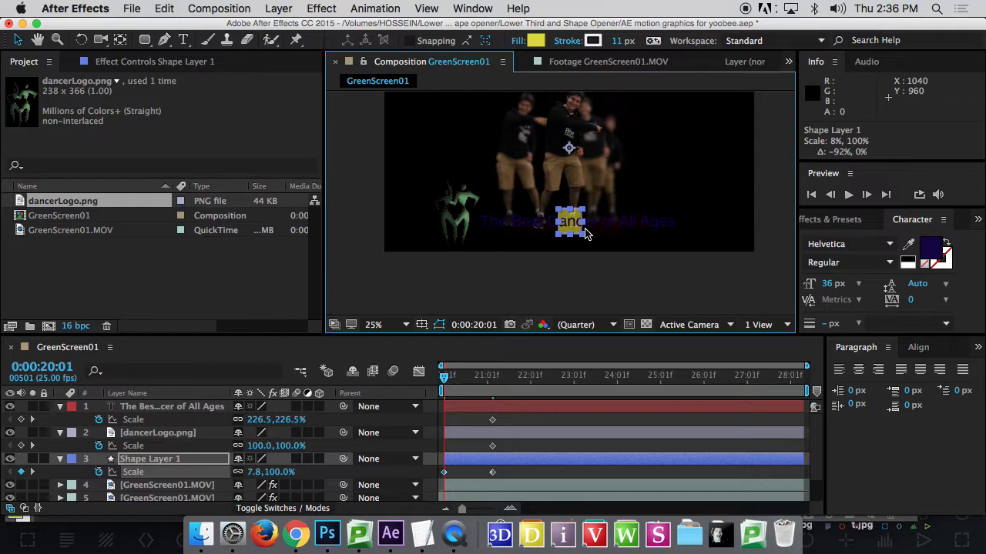
key("super+z")
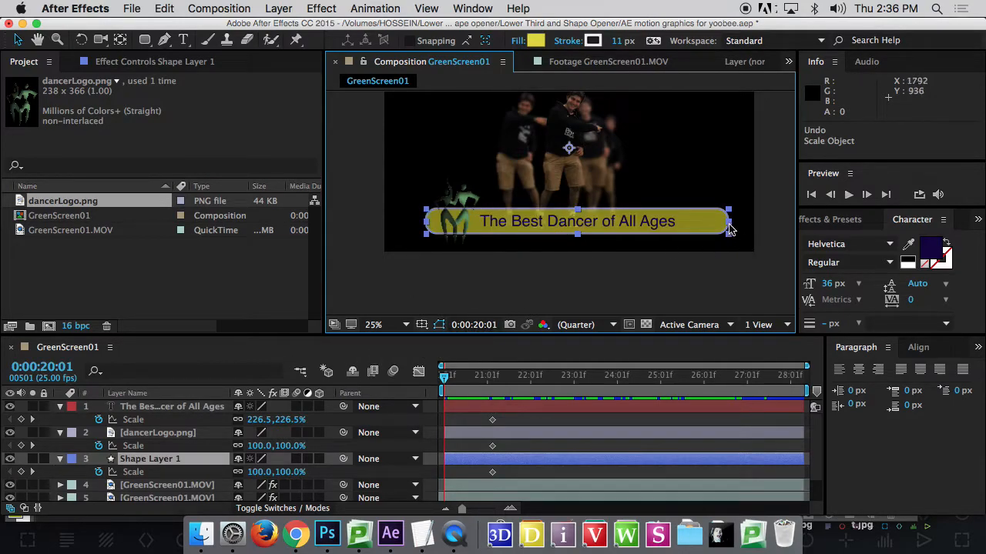
Try the yellow bar at 68% horizontal scale, reveal Shape Layer 1's Transform properties, and undo the scaling.
left_click_drag(732, 229, 678, 228)
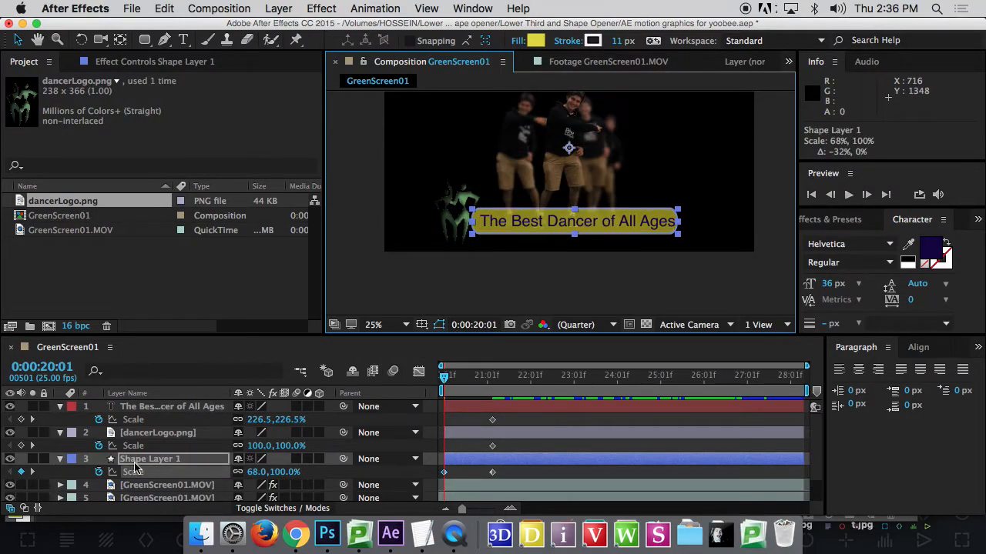
left_click(60, 459)
left_click(60, 459)
left_click_drag(239, 451, 146, 446)
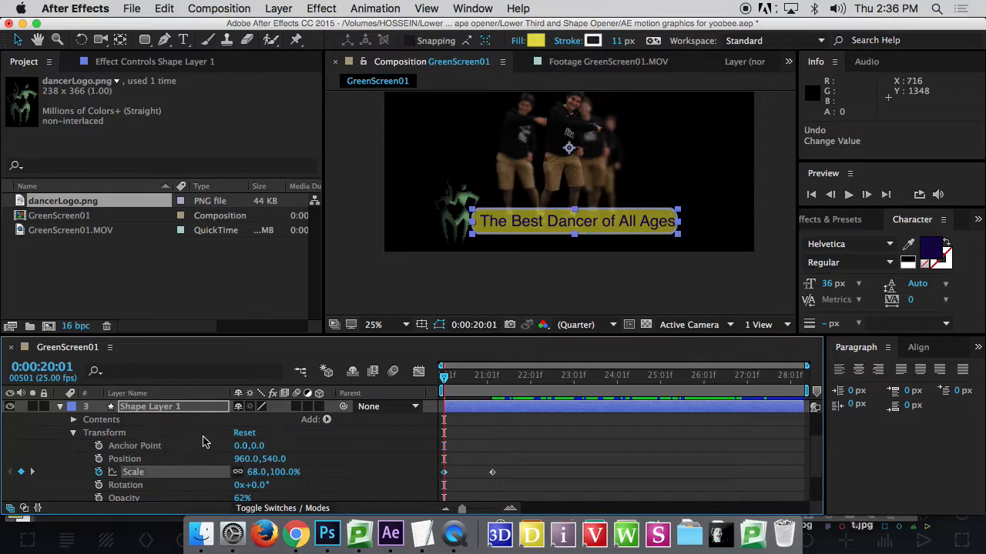
key("super+z")
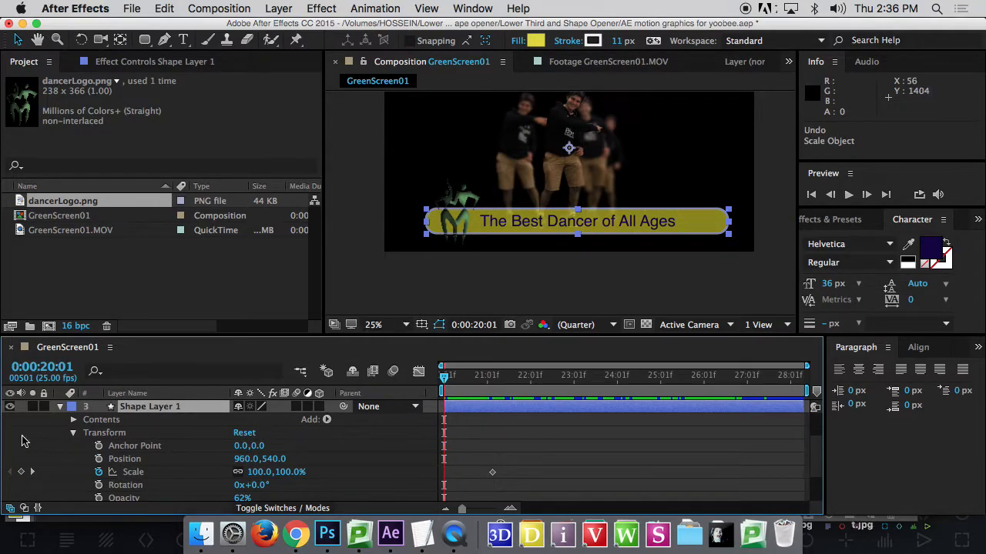
Set Shape Layer 1's horizontal anchor point to -739 and move the bar back behind the title, at position 264, 536.
left_click_drag(238, 454, 3, 451)
left_click_drag(250, 453, 6, 455)
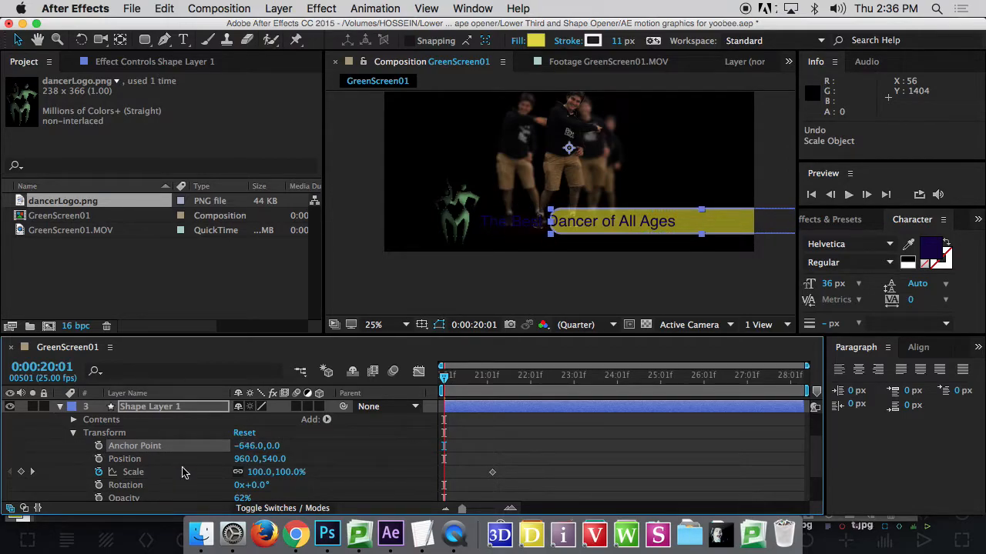
left_click_drag(235, 450, 185, 454)
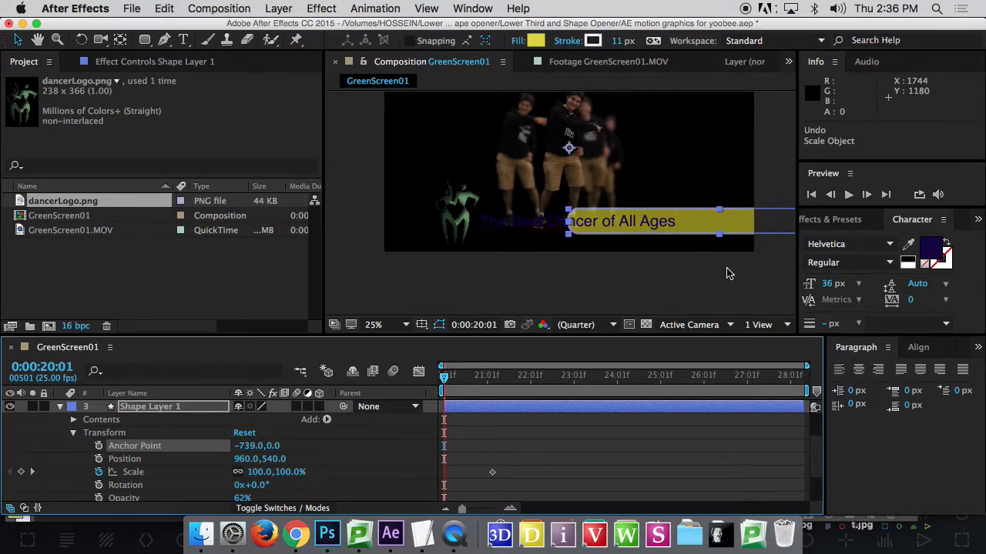
left_click_drag(734, 232, 600, 232)
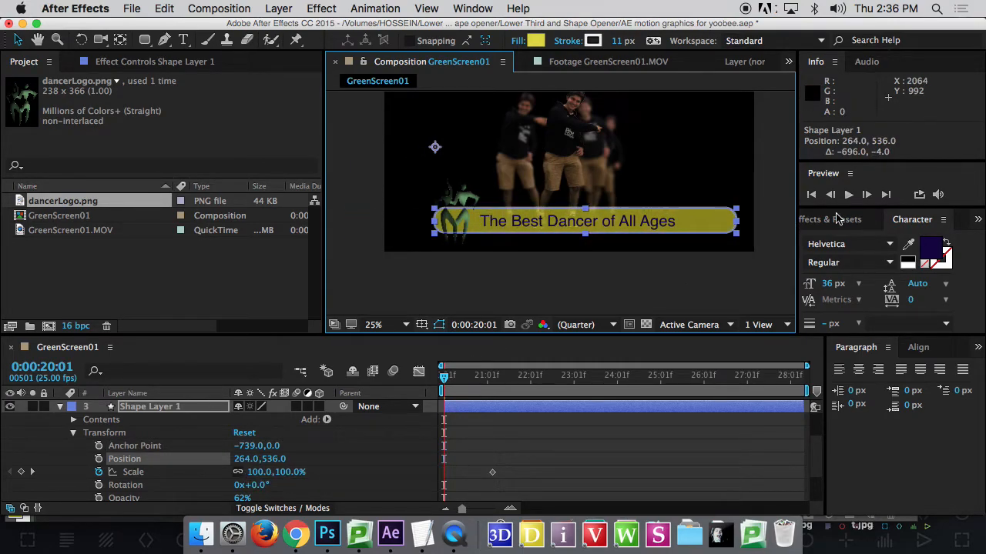
Shrink the yellow bar to 0% horizontal scale at 0:00:20:01, and preview its growth up to 0:00:21:04.
left_click_drag(739, 226, 439, 229)
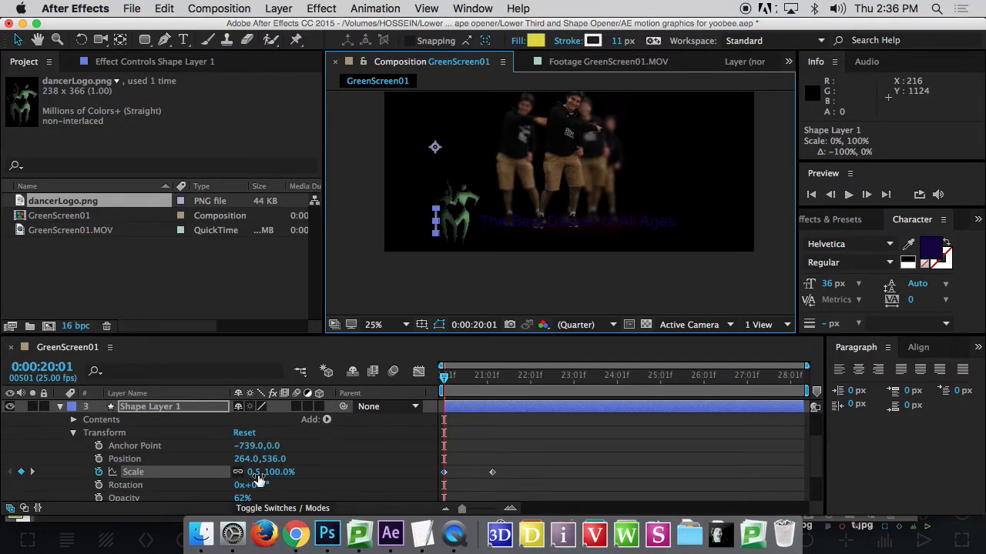
left_click(253, 472)
key("Return")
key("space")
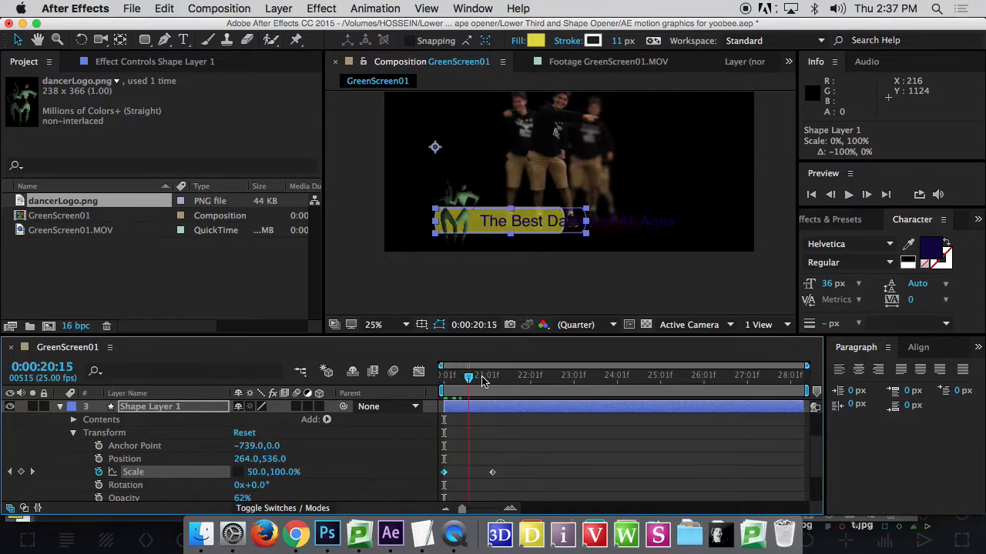
key("space")
left_click_drag(435, 388, 495, 388)
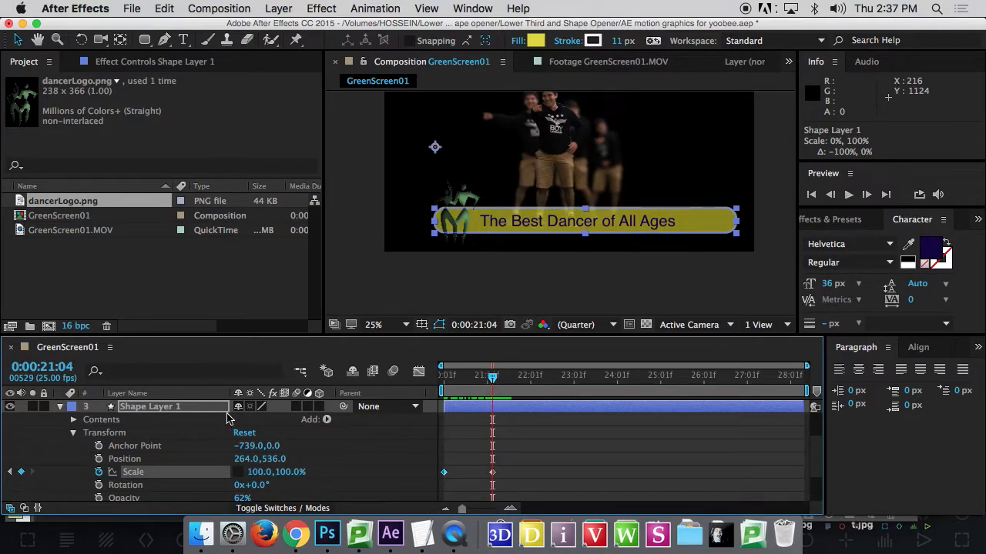
Collapse Shape Layer 1's properties and set the title's horizontal scale to 0% at 0:00:20:01, with its scale proportions unlinked.
left_click(60, 406)
scroll(74, 423, "up", 2)
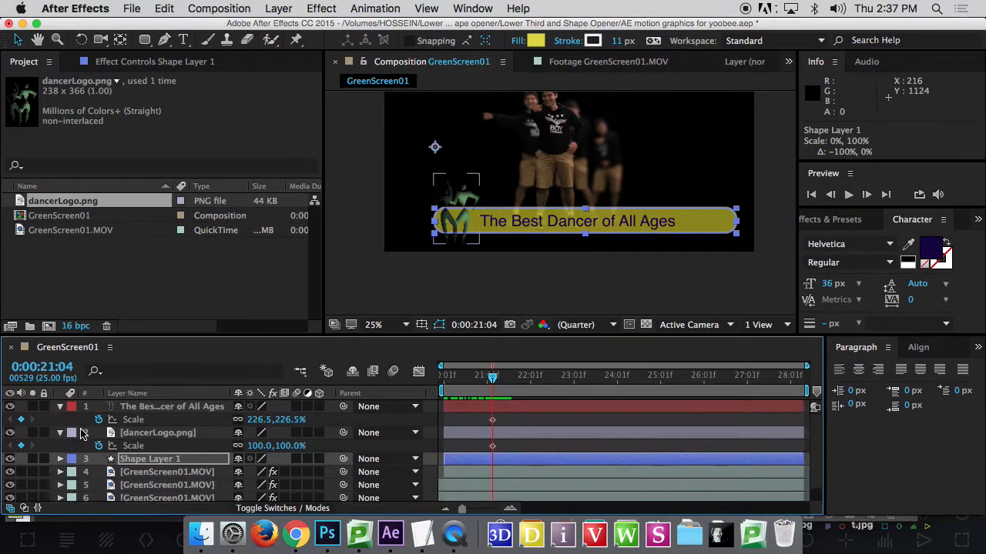
left_click(132, 408)
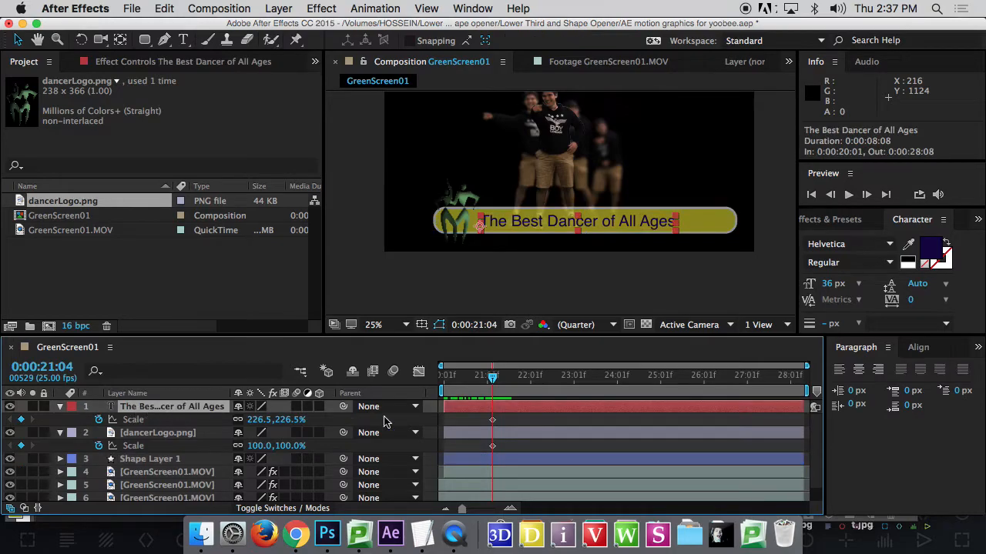
left_click(491, 377)
left_click_drag(491, 377, 445, 378)
left_click_drag(675, 224, 496, 224)
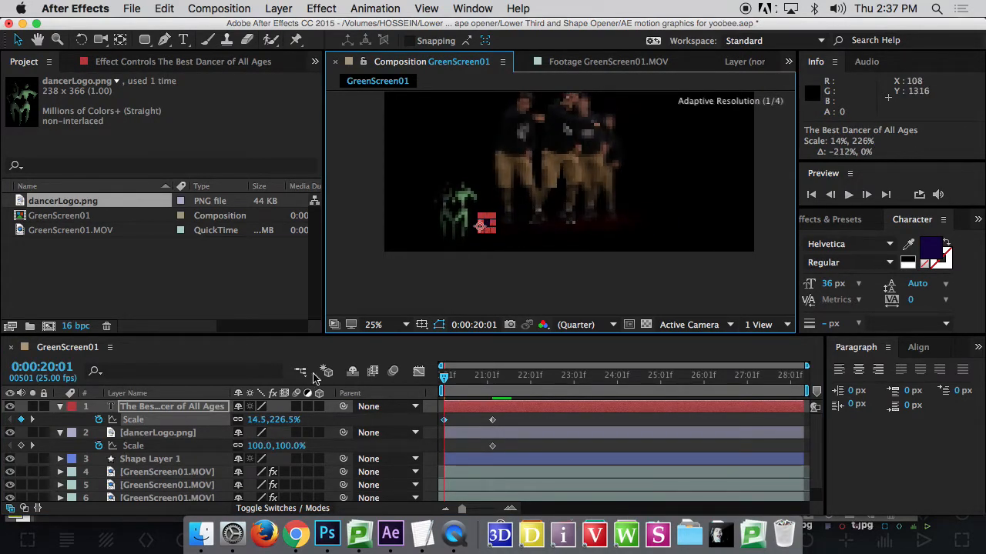
left_click(238, 420)
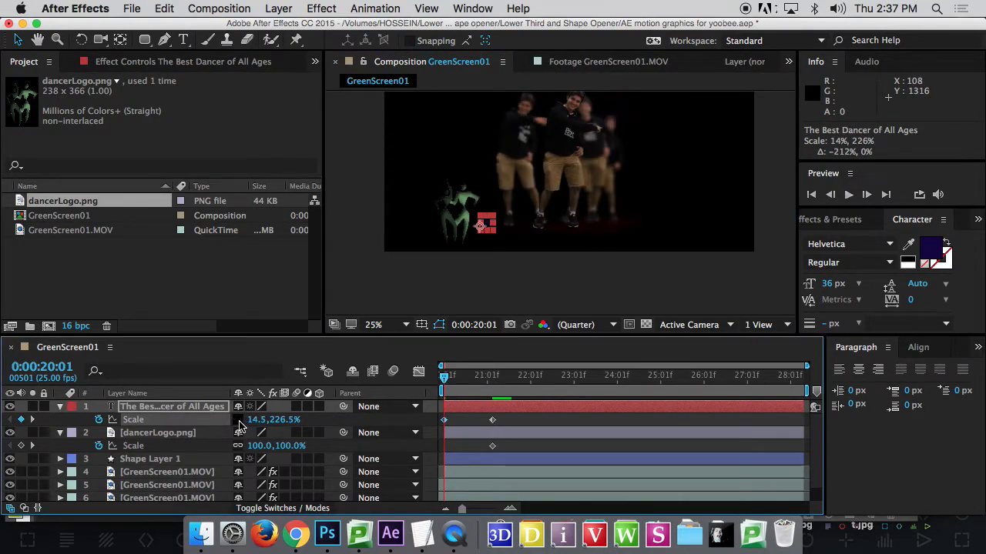
left_click(257, 420)
type("0")
key("Return")
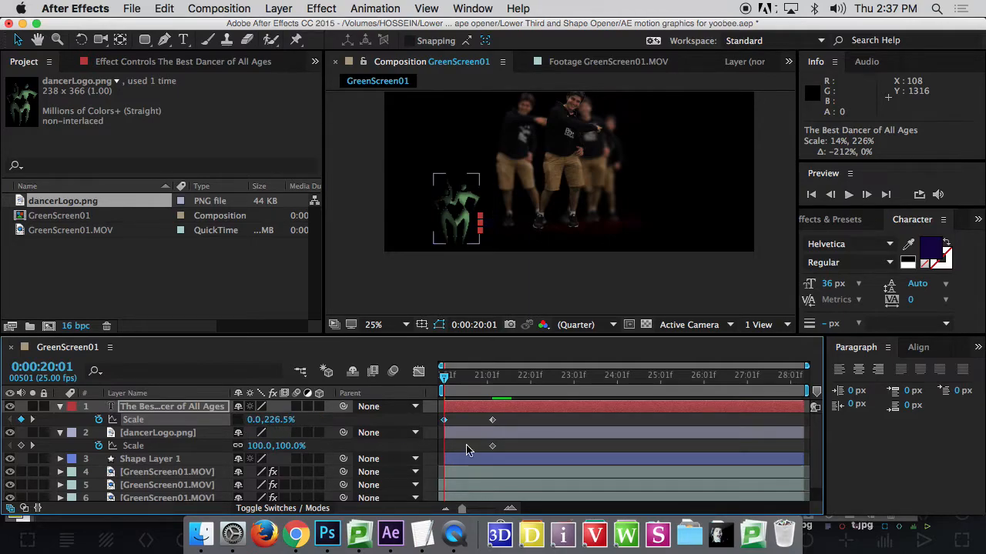
Delay the title's two Scale keyframes so they start just before 0:00:21:01, and preview the animation from 0:00:20:01.
left_click_drag(445, 377, 493, 383)
left_click_drag(506, 422, 482, 426)
left_click_drag(492, 375, 389, 372)
key("space")
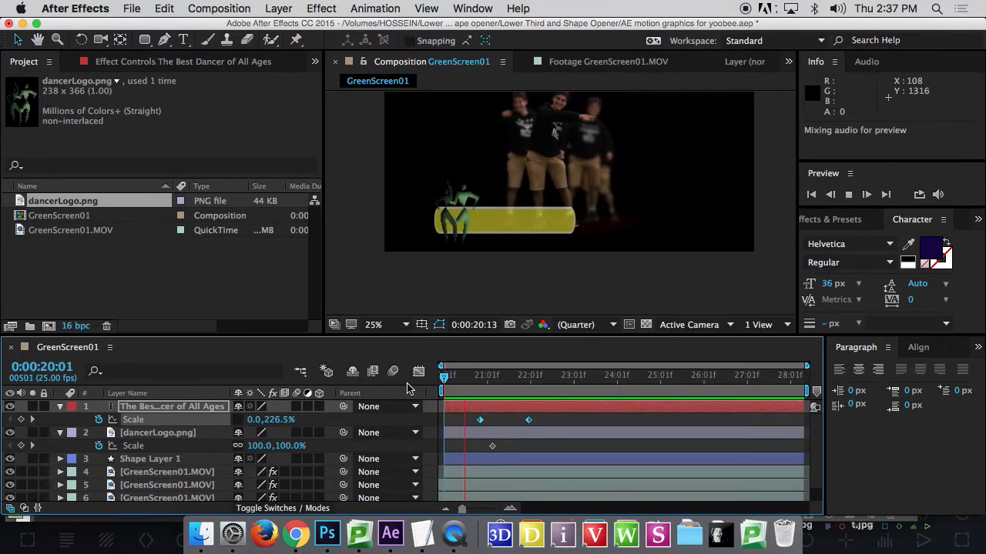
key("space")
left_click_drag(472, 378, 333, 379)
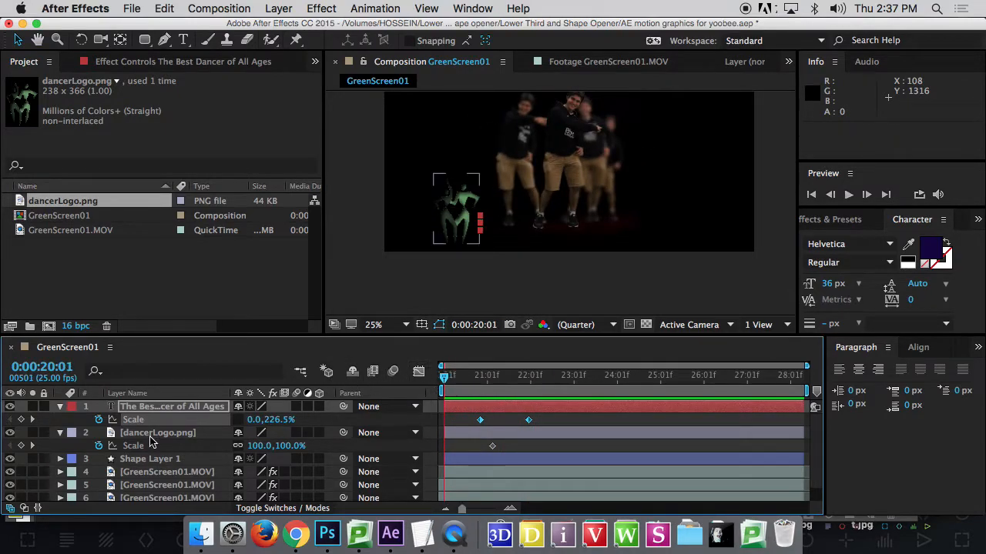
Move the dancerLogo.png anchor point from the logo's centre to the middle of its bottom edge.
left_click(455, 227)
scroll(460, 247, "up", 2)
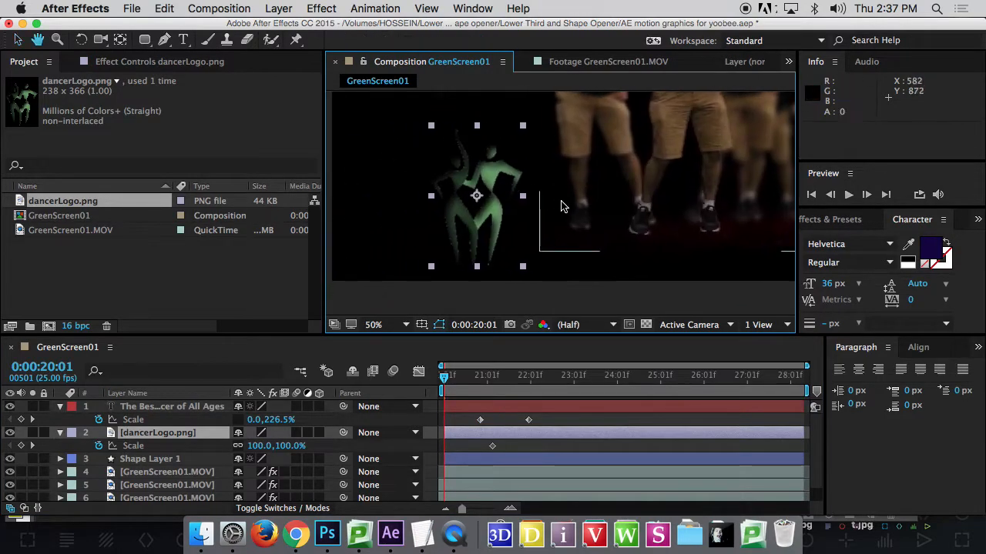
left_click(119, 39)
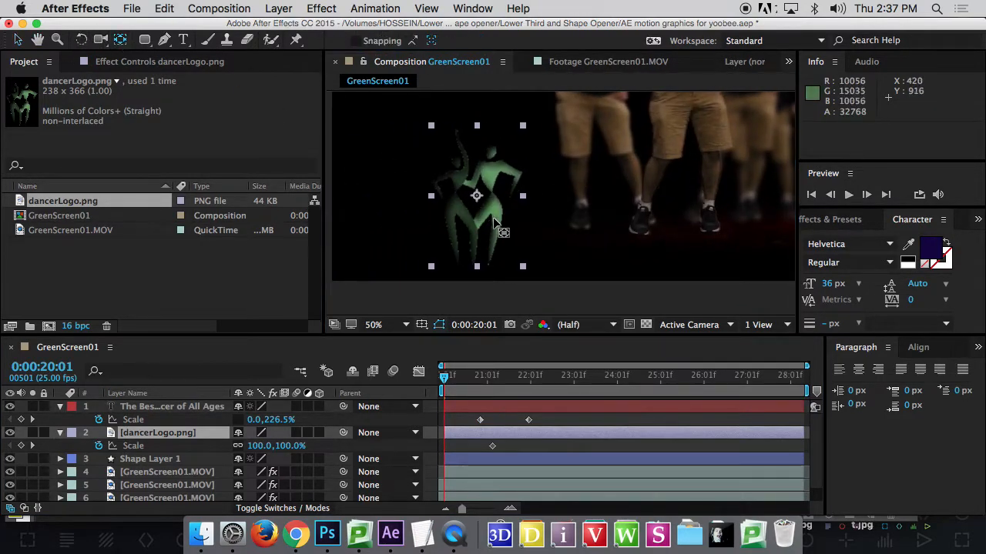
left_click_drag(476, 196, 476, 267)
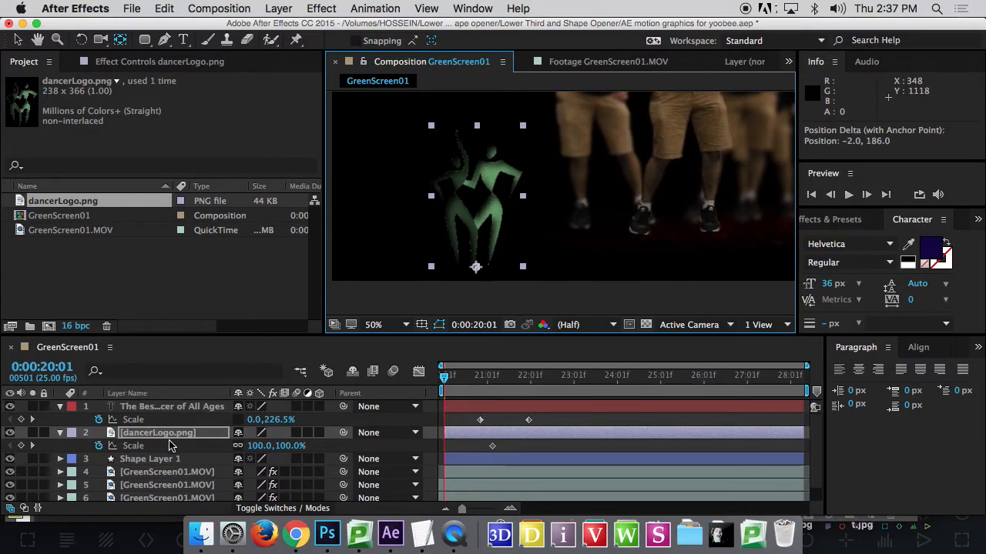
left_click(17, 39)
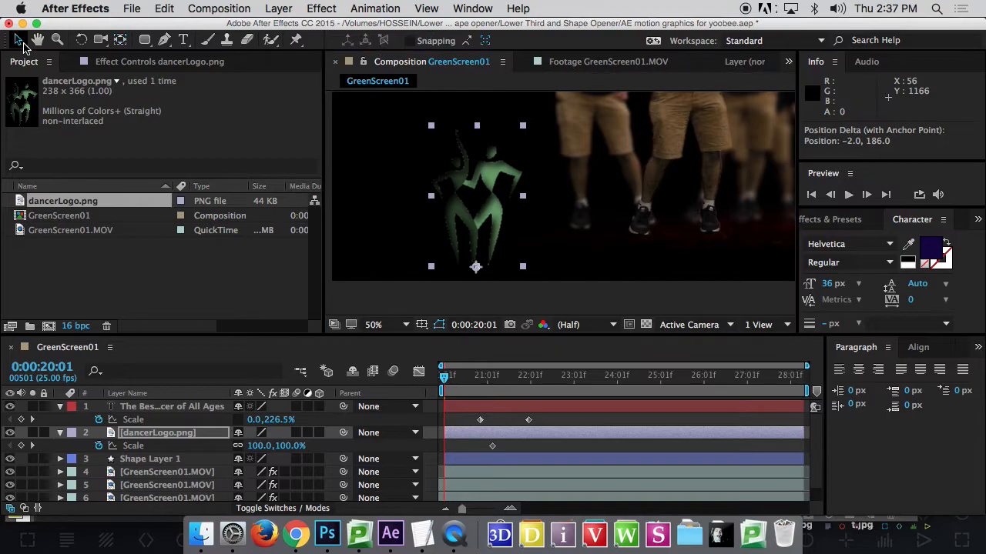
Unlink dancerLogo.png's scale proportions and set its vertical scale to 0% at 0:00:20:01, keeping the width at 100%.
left_click(238, 450)
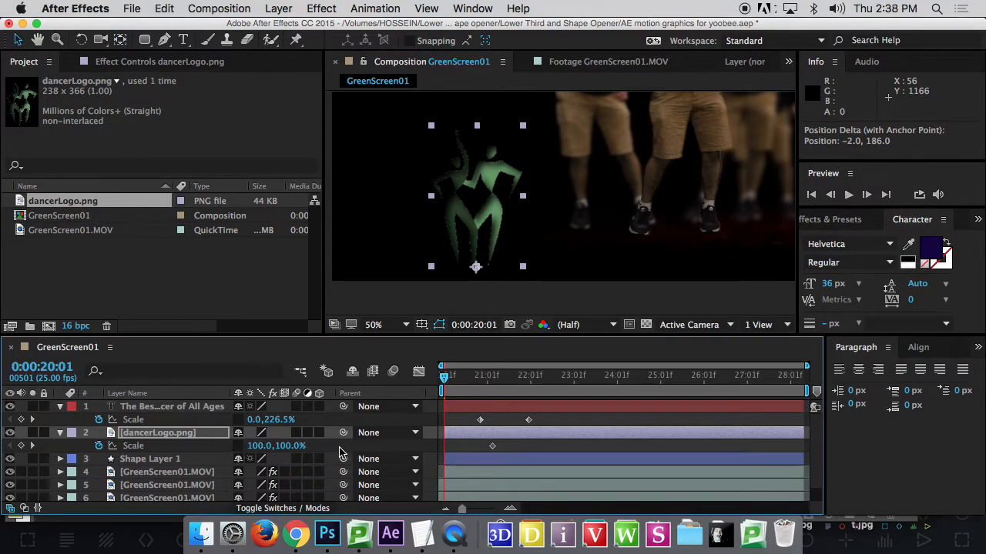
mouse_move(260, 446)
left_mouse_down()
mouse_move(245, 452)
mouse_move(268, 452)
mouse_move(251, 457)
left_mouse_up()
key("super+z")
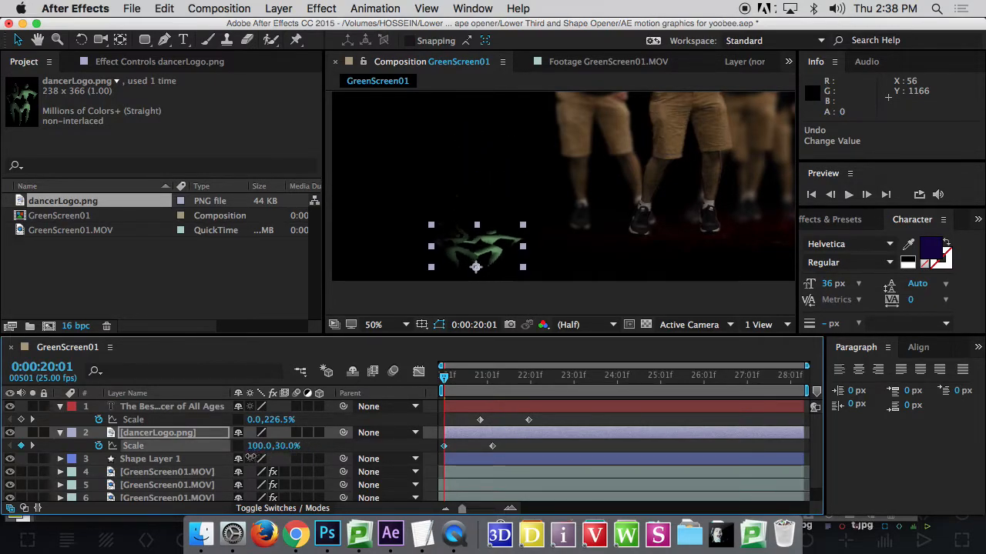
left_click(287, 447)
type("0")
key("Return")
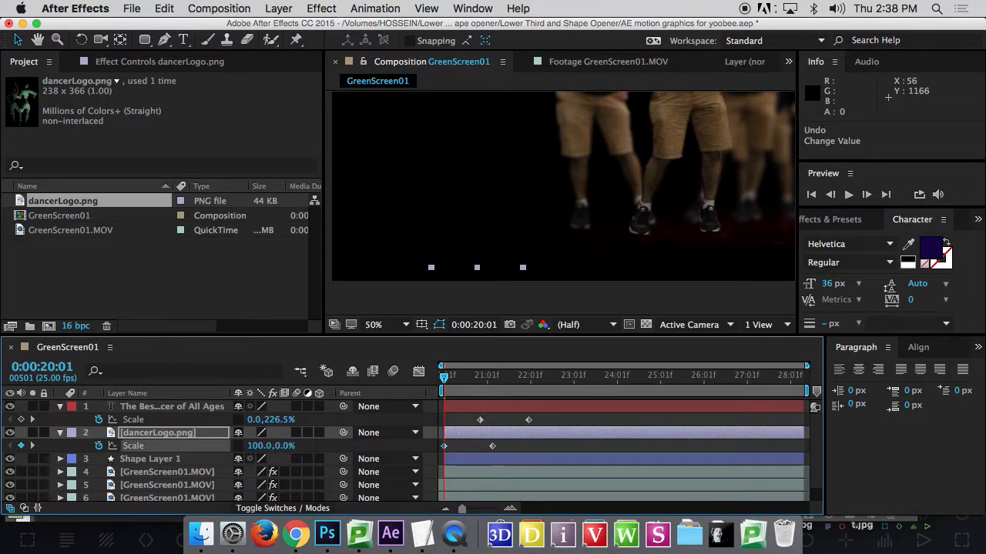
Enlarge the composition view, fit the whole frame in it, and preview the lower-third animation from 0:00:20:01.
left_click_drag(493, 379, 337, 385)
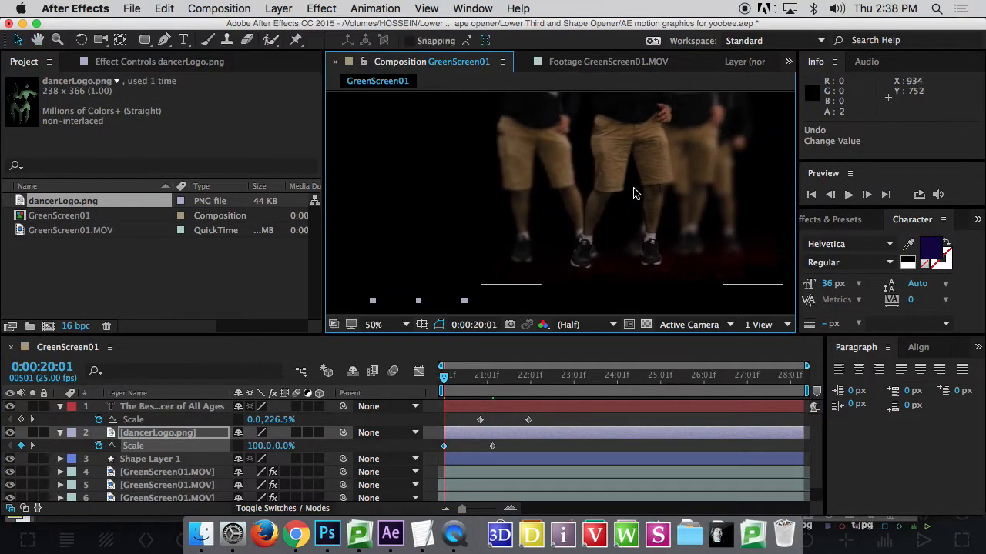
key("grave")
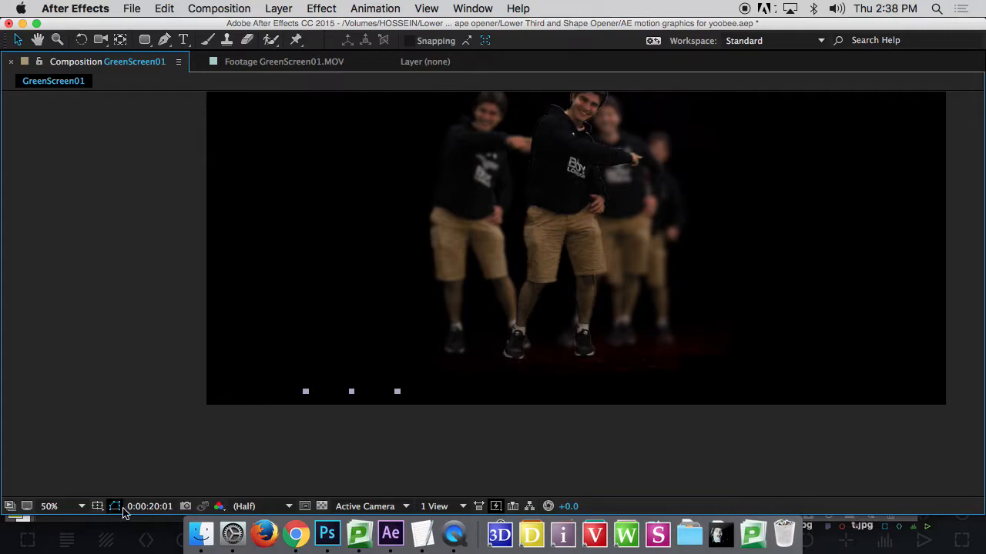
left_click(70, 506)
left_click(77, 272)
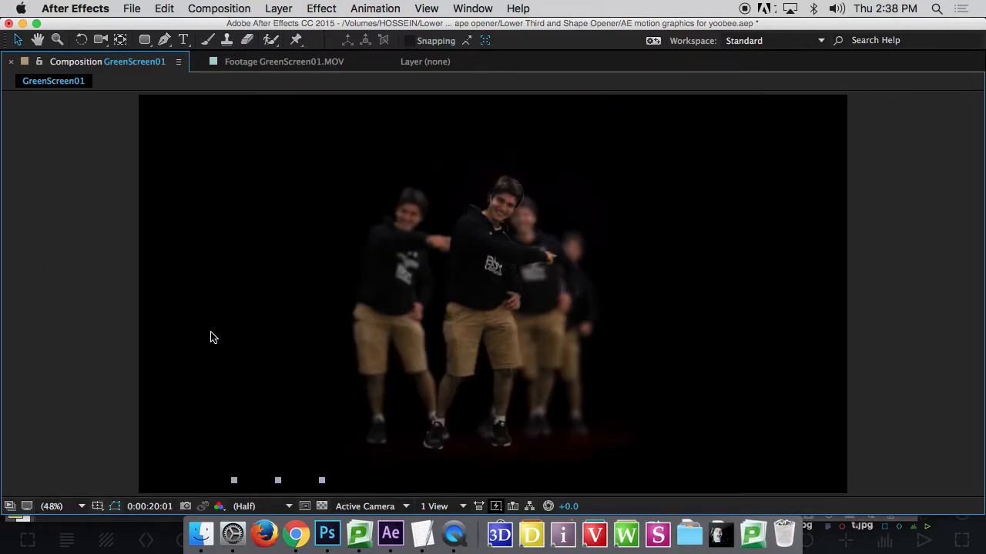
key("space")
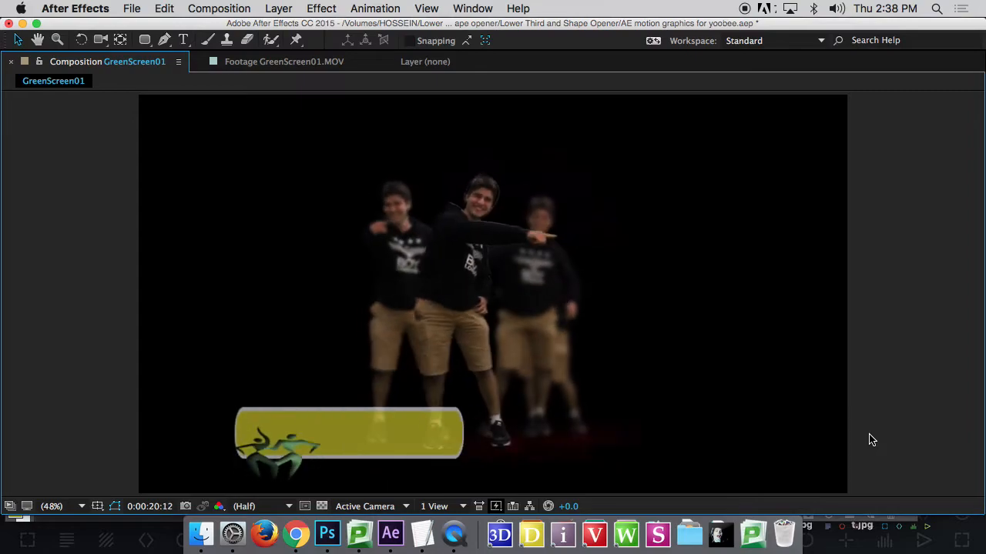
Shorten the scale-ins of Shape Layer 1 and dancerLogo.png by moving their end Scale keyframes to about 0:00:20:12.
key("space")
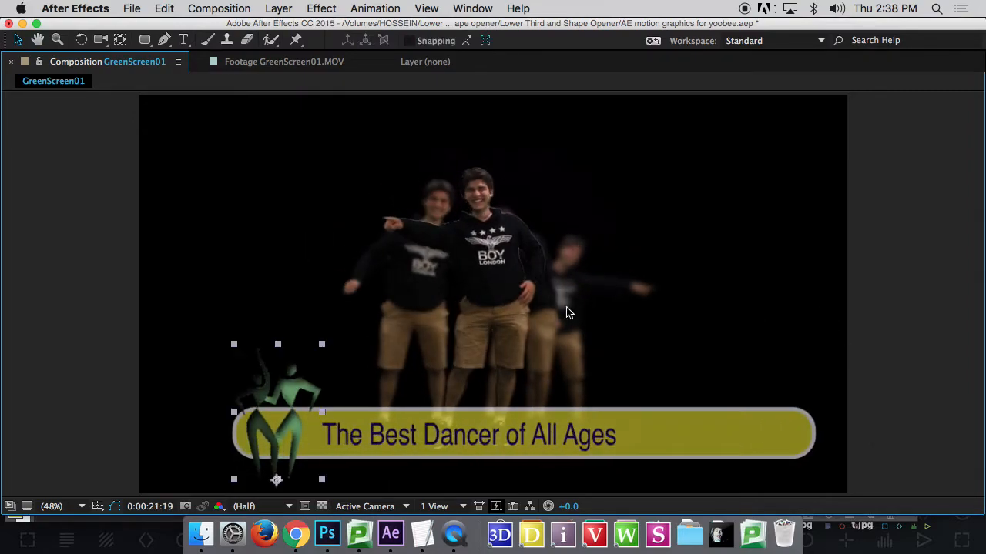
key("grave")
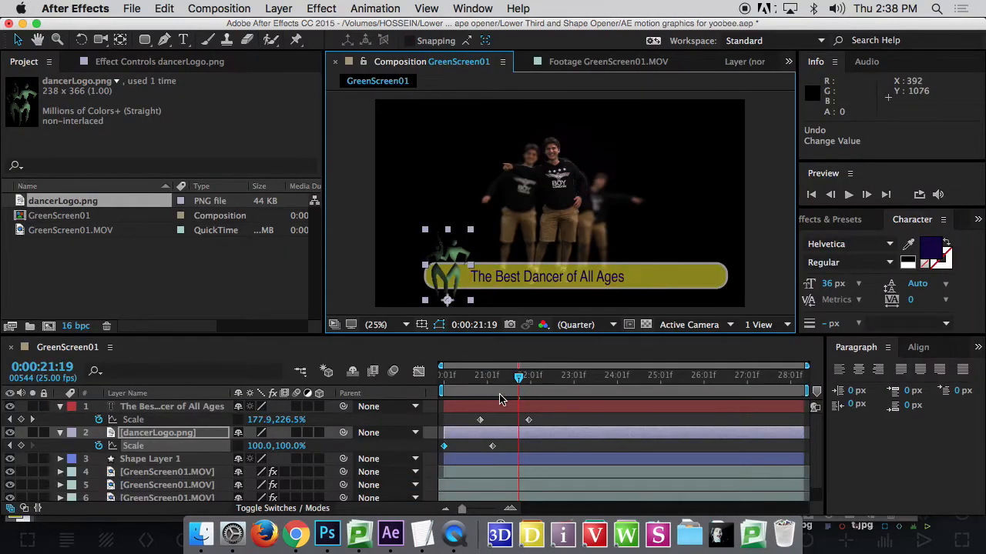
scroll(499, 434, "down", 1)
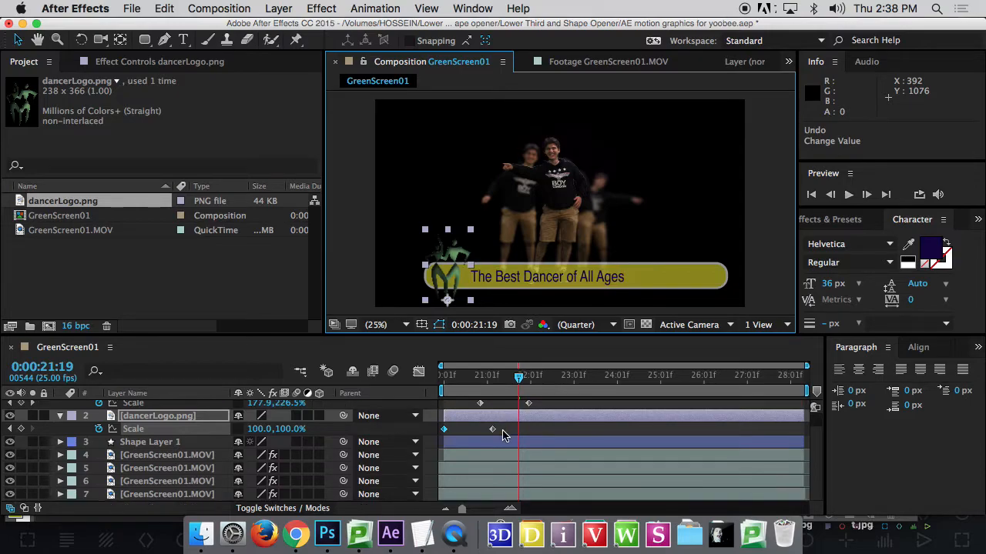
left_click(84, 448)
key("s")
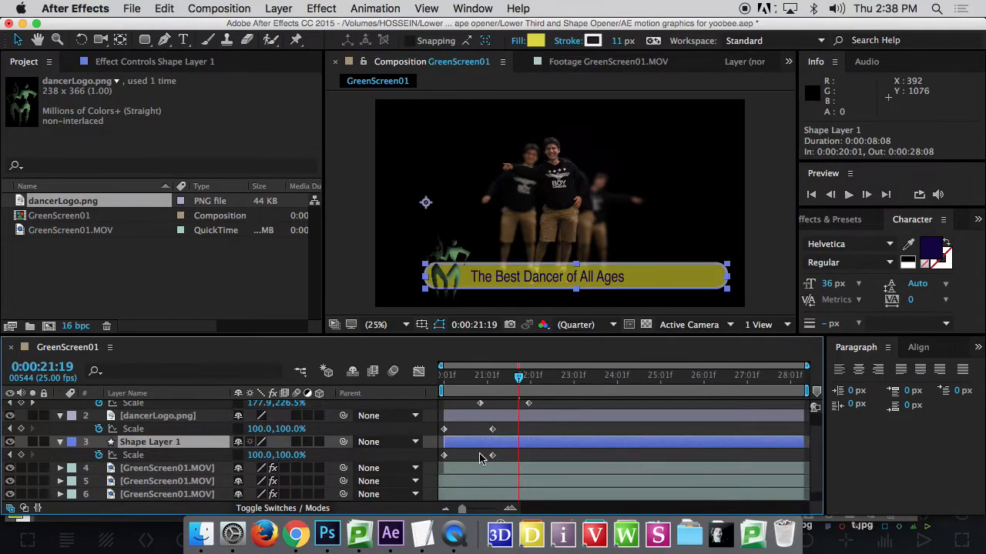
left_click_drag(492, 455, 478, 456)
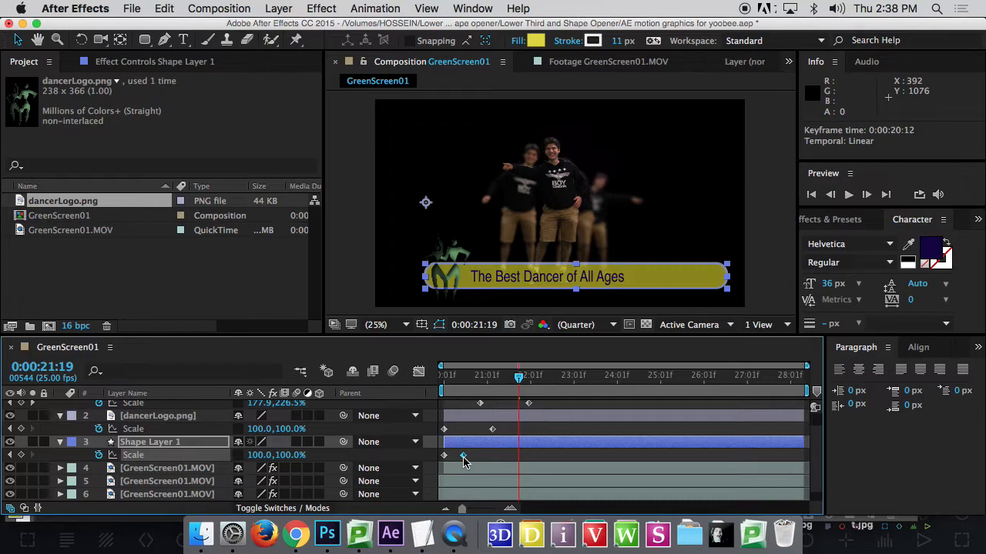
left_click(493, 430)
left_click_drag(462, 430, 465, 429)
Move the title's two Scale keyframes earlier and closer together so its scale-in ends before 0:00:21:01.
left_click_drag(529, 404, 479, 409)
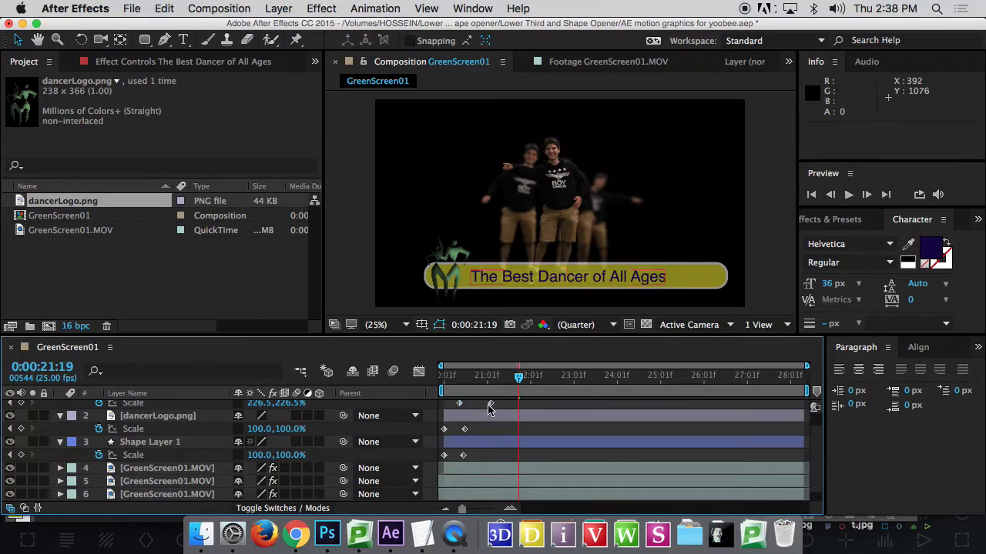
double_click(490, 403)
left_click(492, 343)
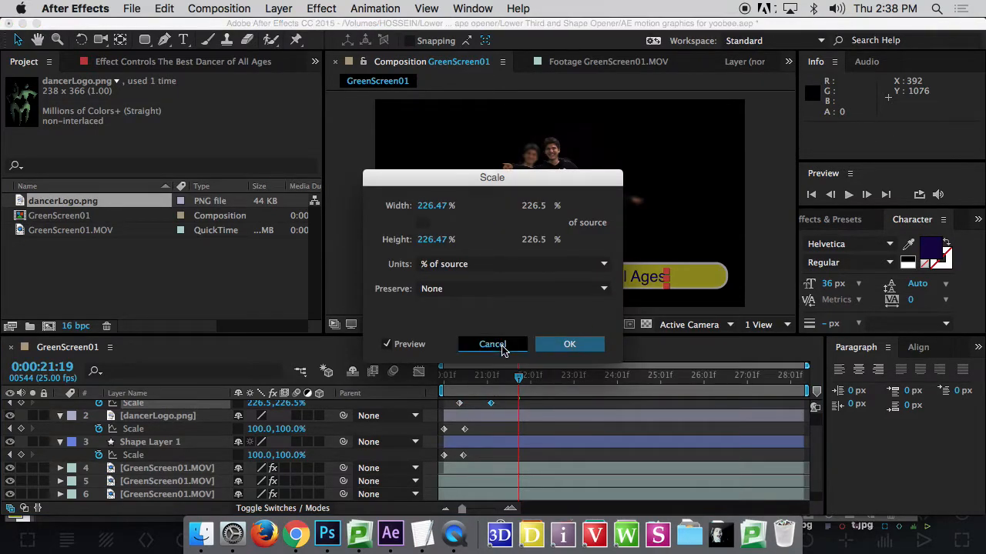
left_click_drag(492, 405, 459, 460)
Delay dancerLogo.png's two Scale keyframes so the logo scales in just before 0:00:21:01.
left_click_drag(461, 429, 441, 435)
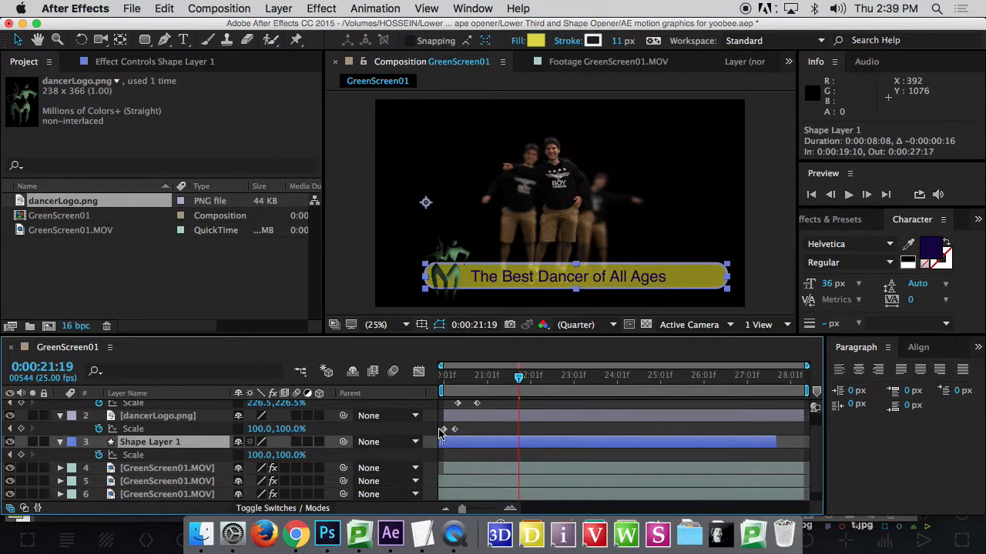
key("super+z")
left_click(446, 430)
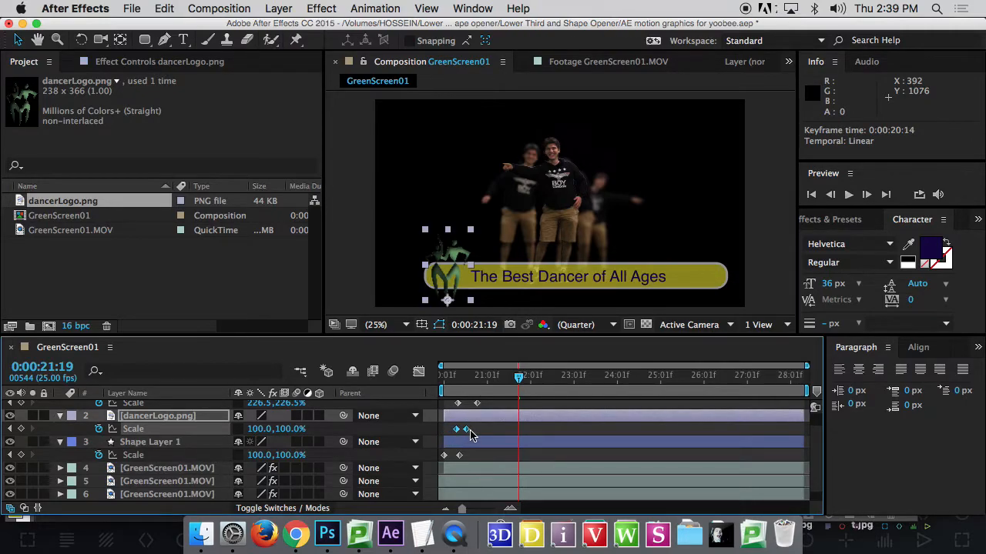
left_click_drag(473, 431, 487, 432)
Preview the retimed lower-third animation from 0:00:20:01, including in an enlarged composition view.
left_click_drag(472, 379, 393, 383)
key("space")
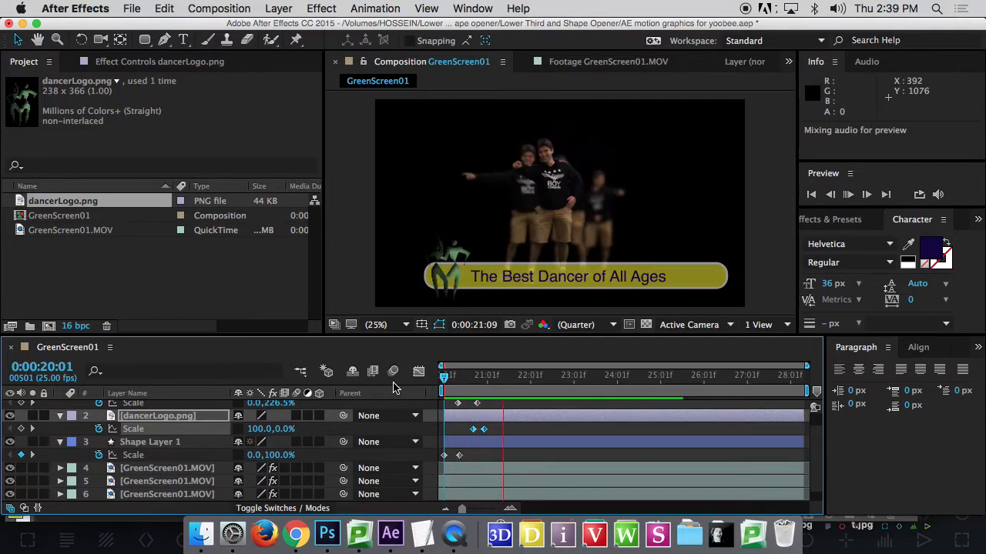
key("space")
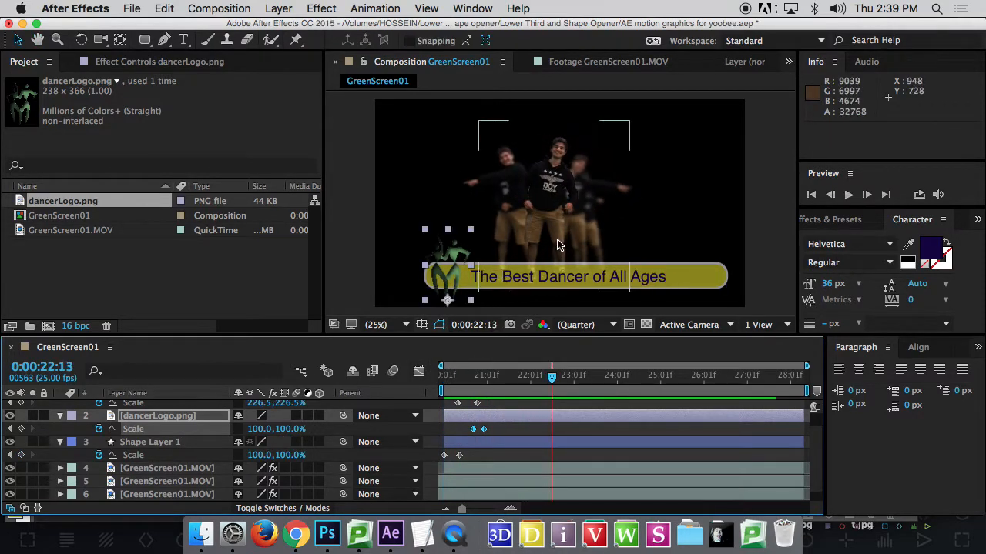
key("grave")
key("space")
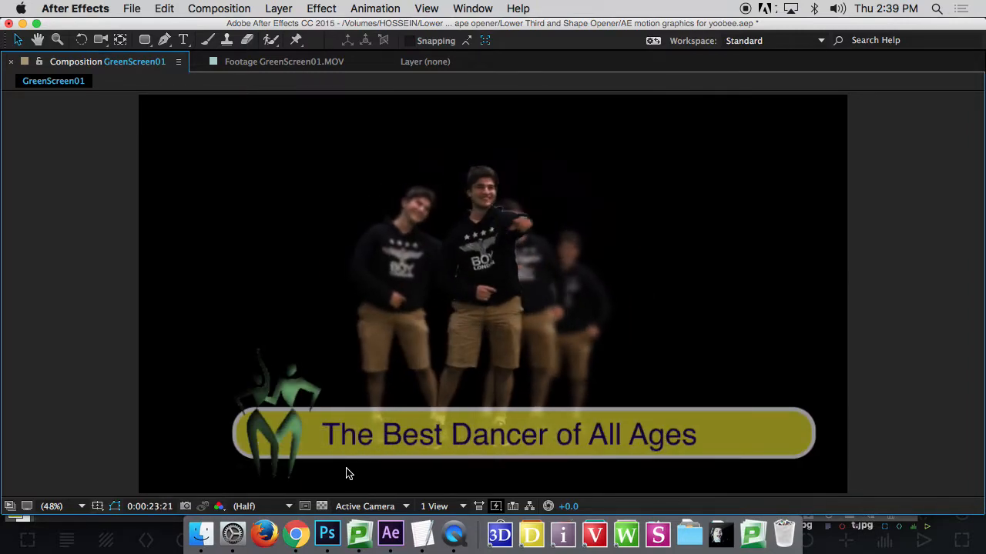
key("space")
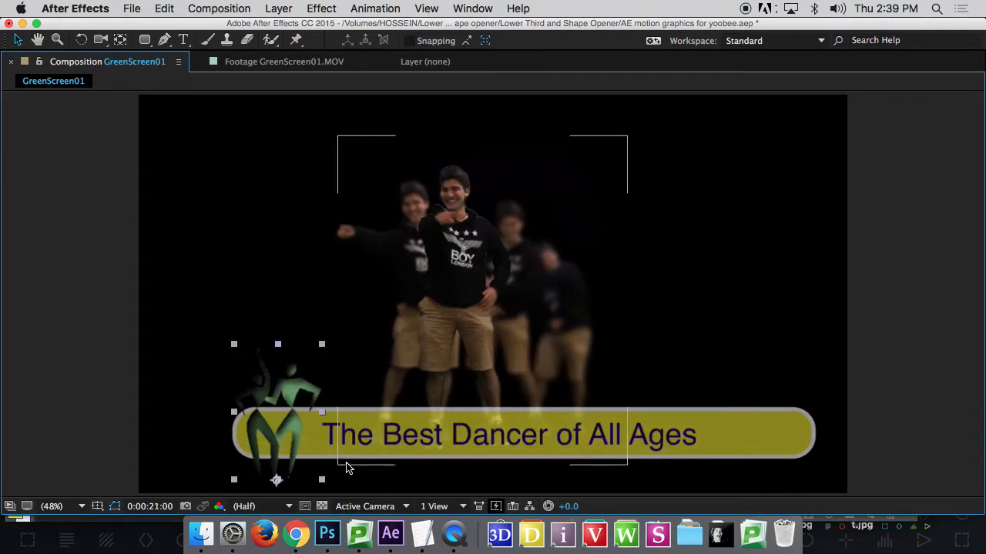
key("grave")
Go to 0:00:27:14 and collapse the properties of the title, dancerLogo.png and Shape Layer 1.
left_click_drag(616, 377, 770, 383)
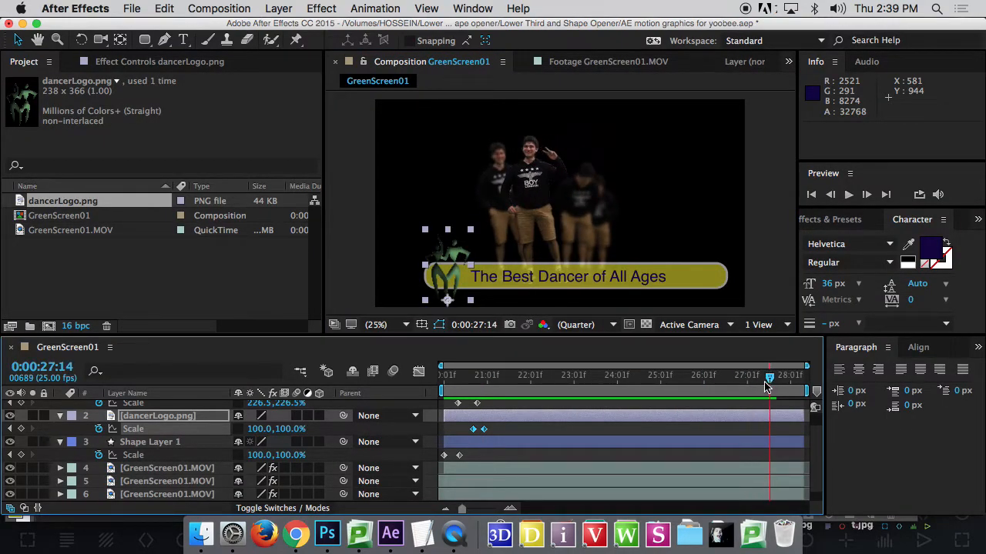
scroll(581, 424, "up", 1)
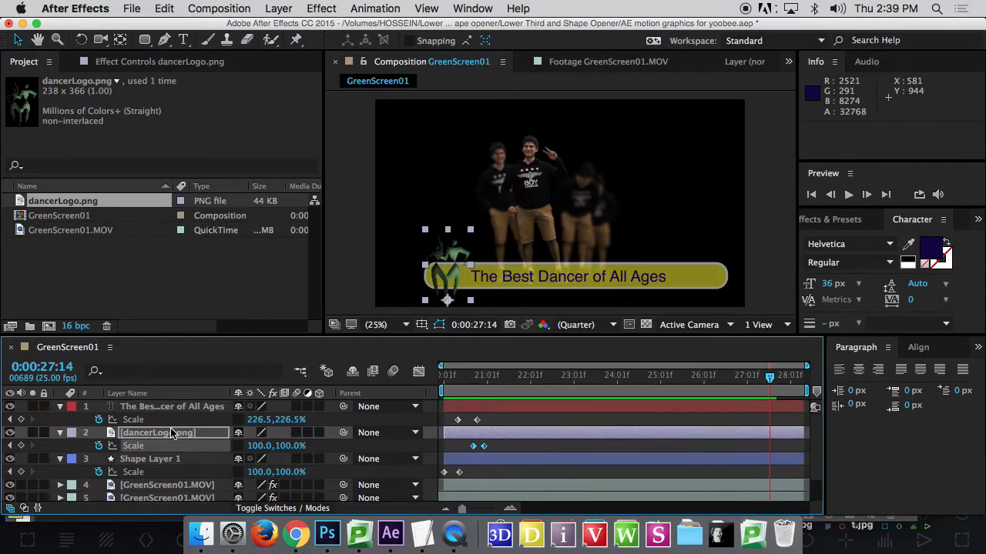
left_click(61, 407)
left_click(61, 419)
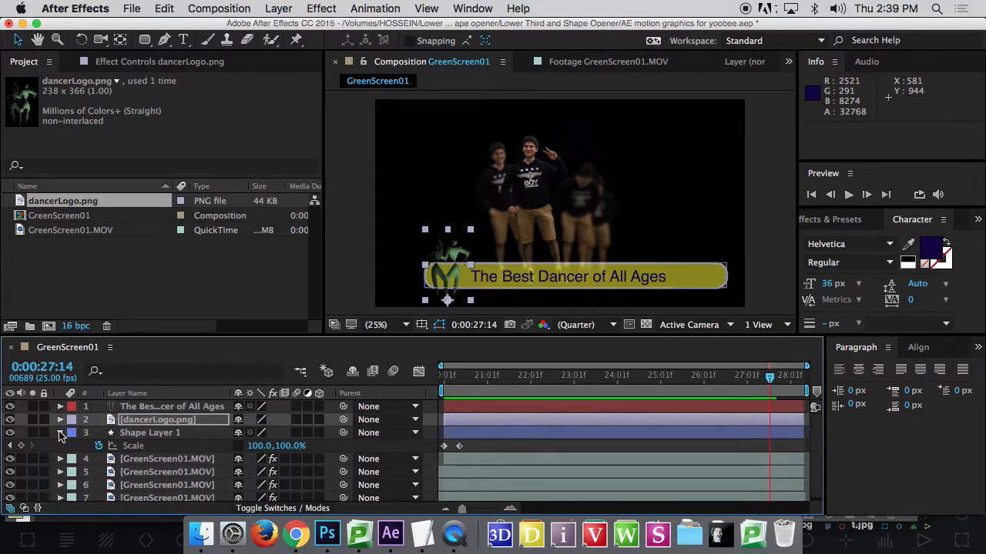
left_click(61, 433)
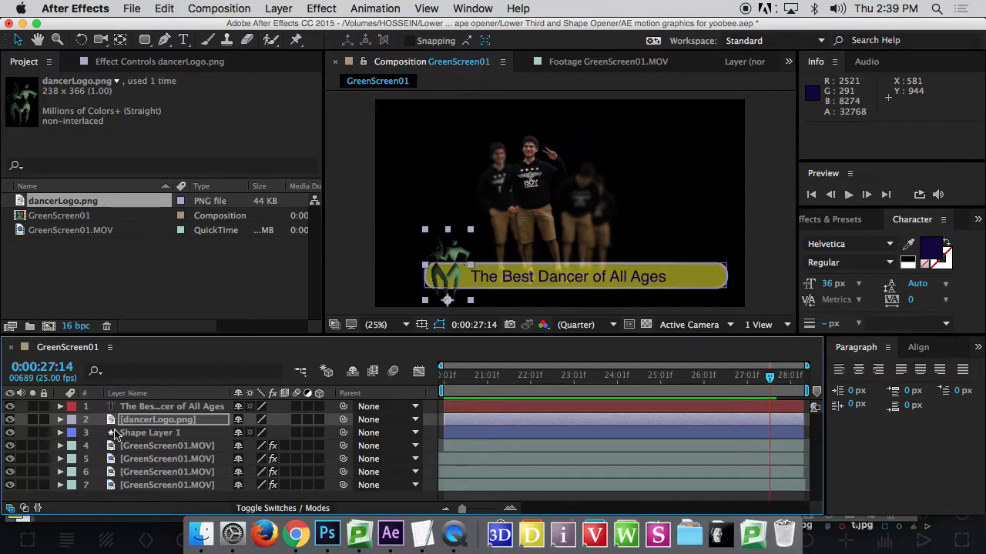
Add Opacity keyframes at 0:00:27:12 to the title, dancerLogo.png, Shape Layer 1 and the uppermost GreenScreen01.MOV layer.
left_click(158, 406)
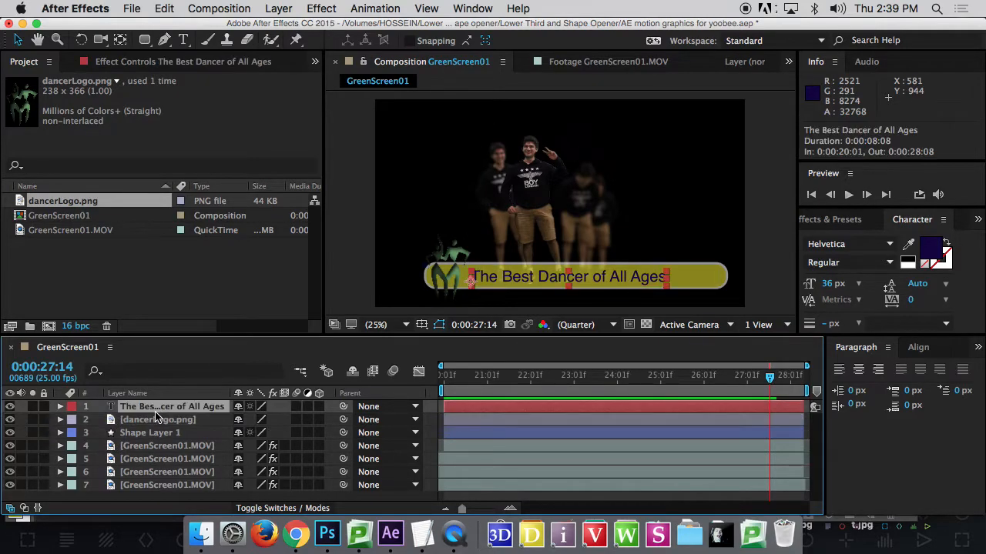
left_click(151, 446, "shift")
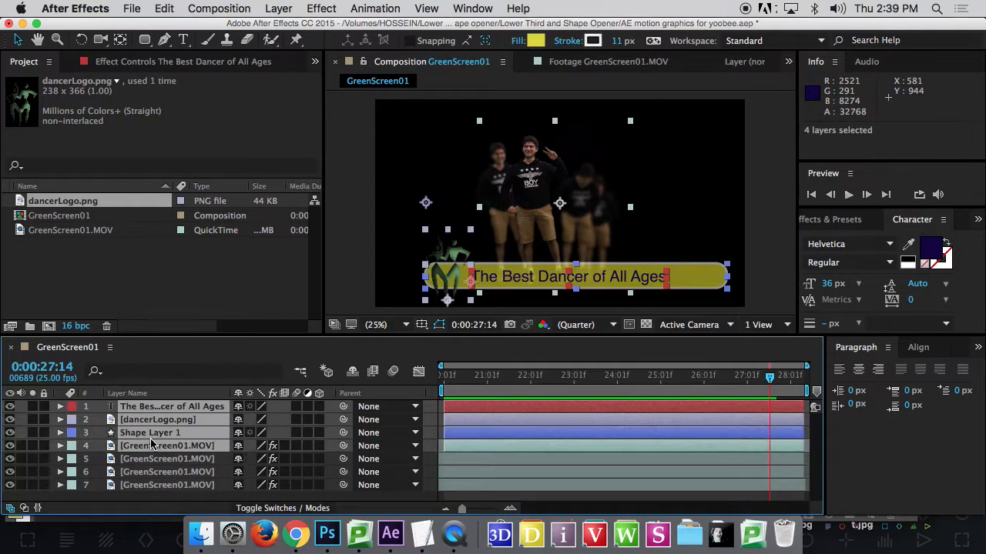
mouse_move(767, 385)
left_mouse_down()
mouse_move(775, 385)
mouse_move(766, 385)
left_mouse_up()
key("t")
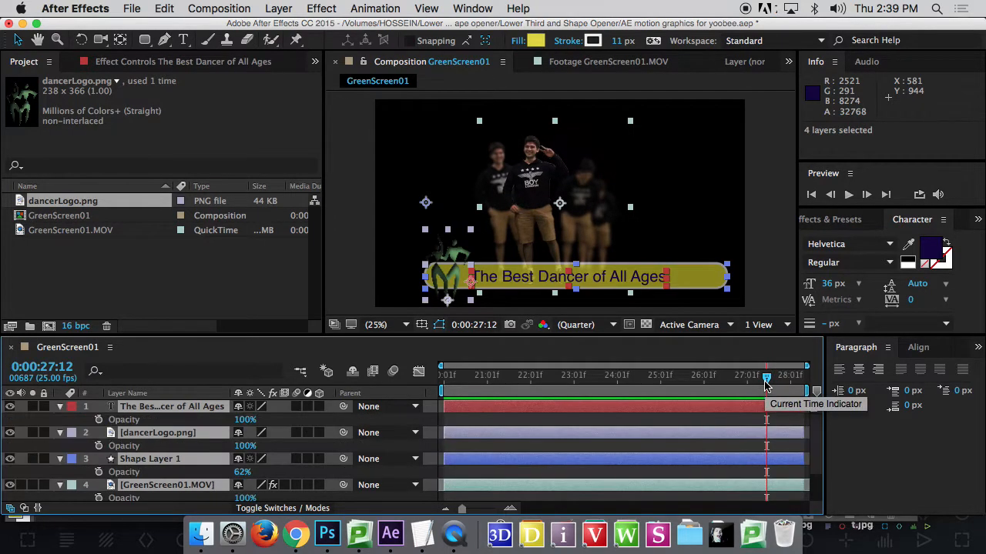
left_click(99, 419)
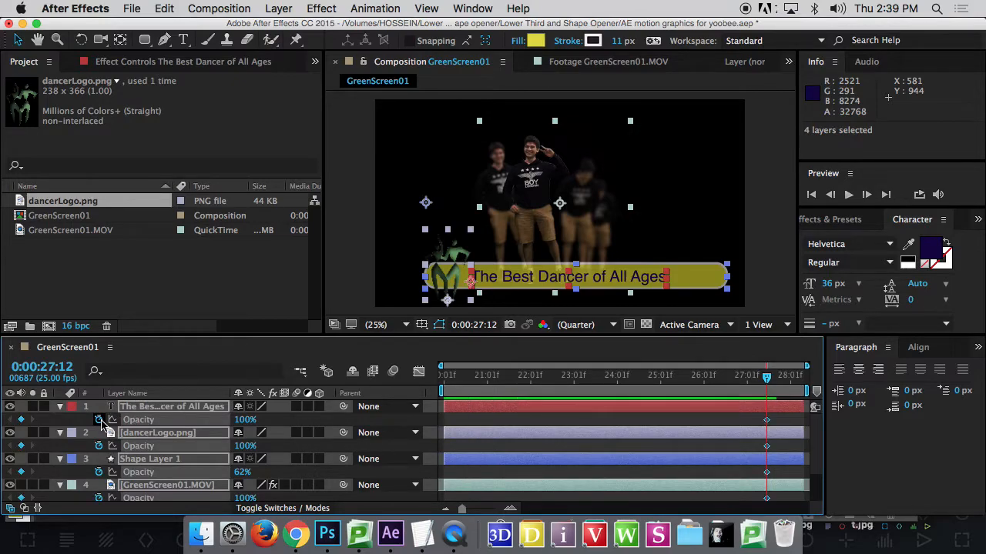
Set the opacity of the four selected layers to 0% at 0:00:28:08.
left_click_drag(771, 385, 803, 377)
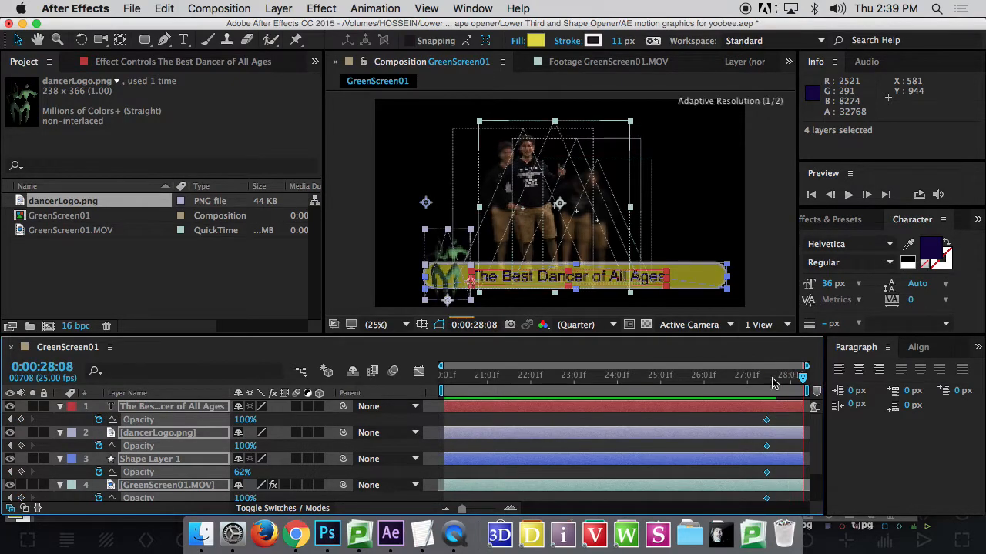
left_click(246, 420)
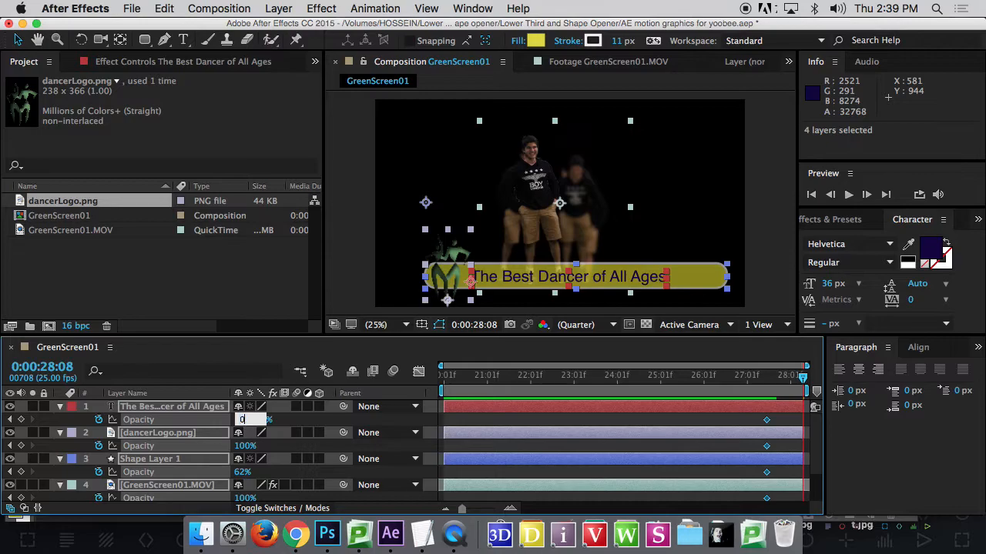
key("Return")
Preview the fade-out starting from 0:00:27:01, including in an enlarged composition view.
left_click_drag(801, 377, 747, 377)
key("space")
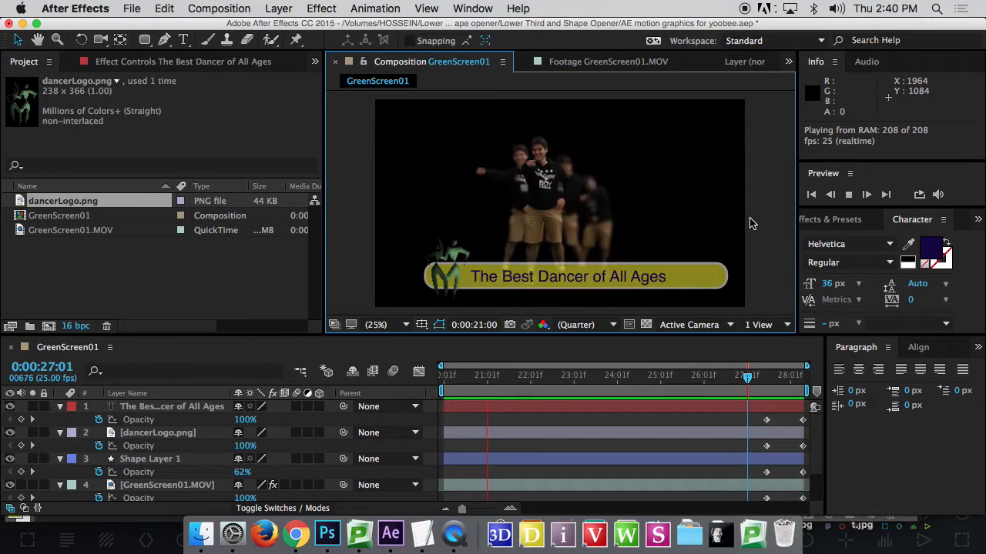
key("grave")
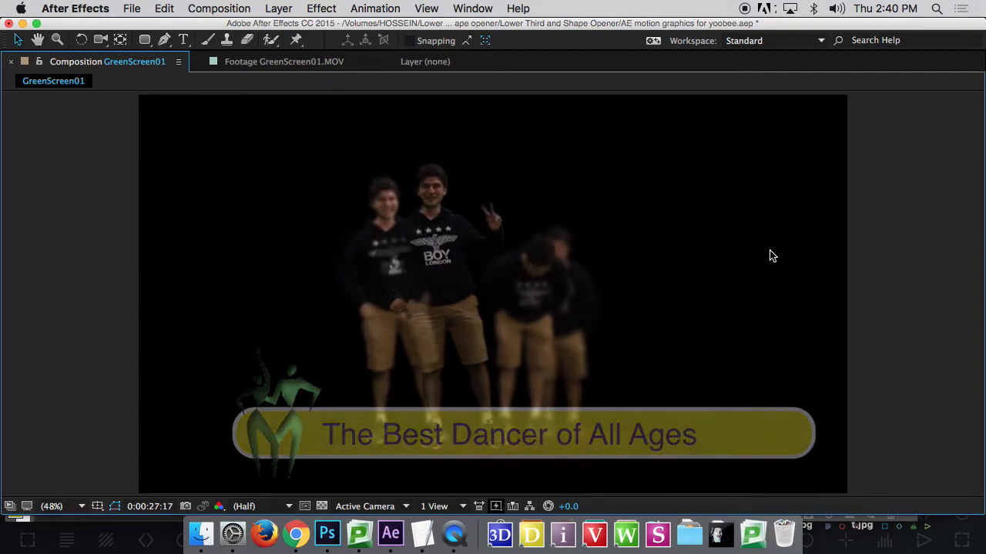
key("space")
key("grave")
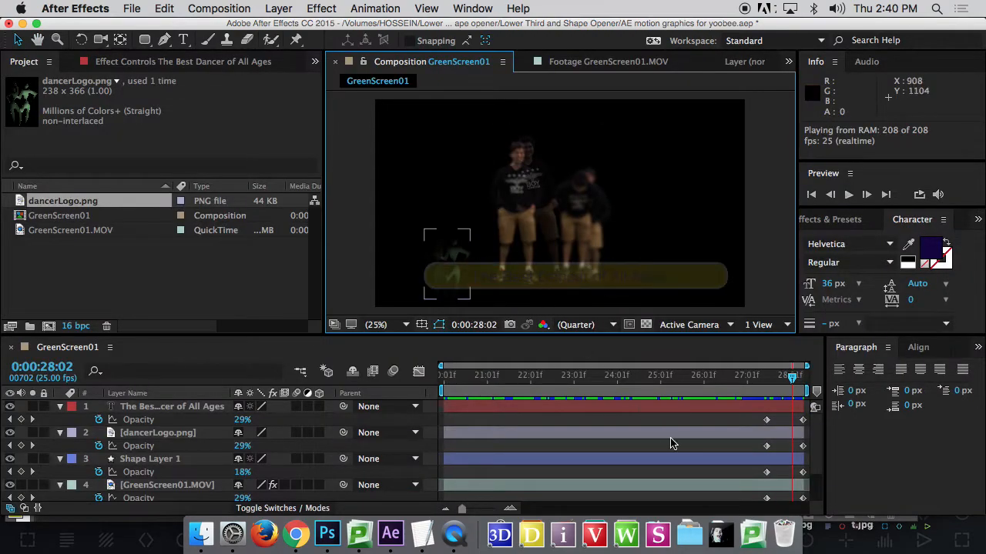
Delete both Opacity keyframes of the uppermost GreenScreen01.MOV layer, keeping its opacity at 100%.
scroll(695, 450, "up", 1)
scroll(700, 443, "up", 2)
scroll(708, 433, "down", 3)
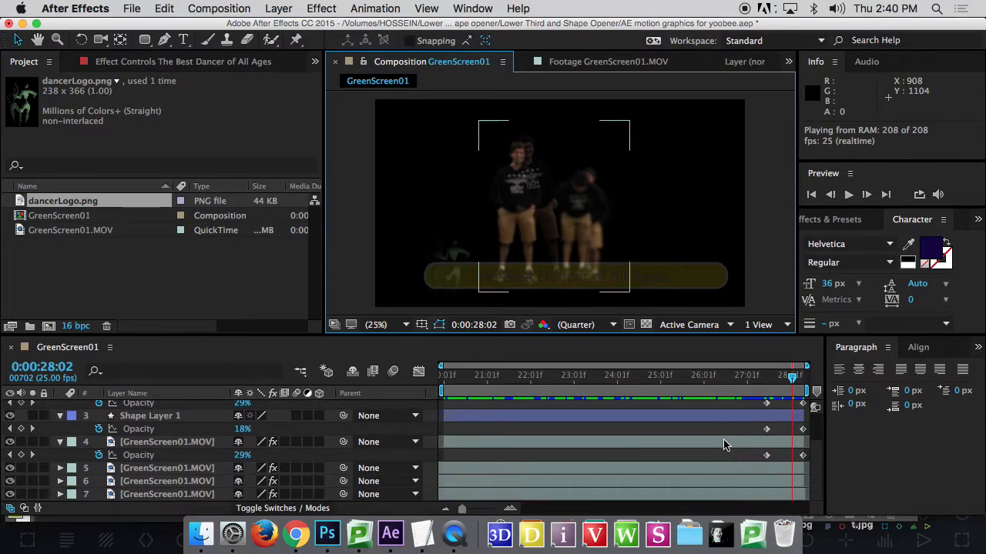
left_click(766, 455)
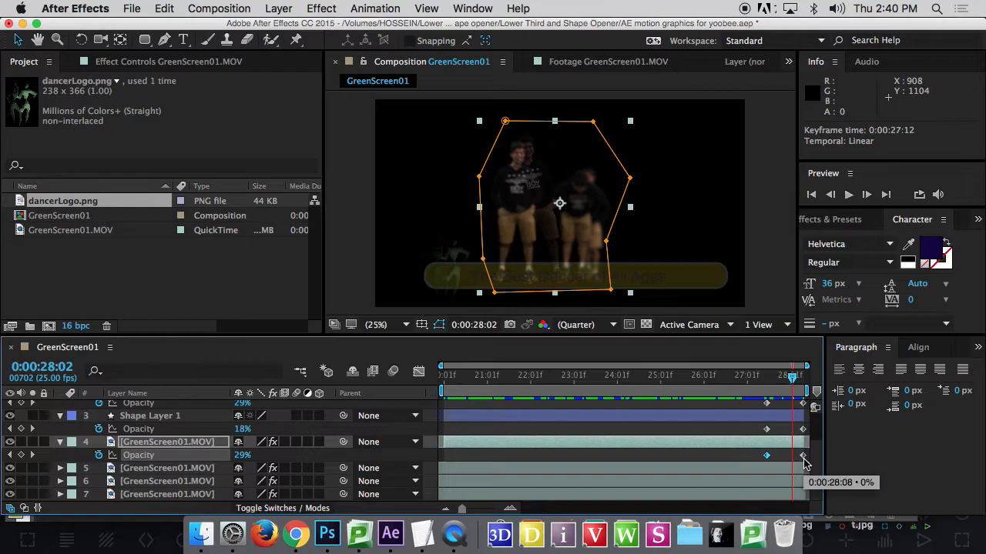
left_click(803, 456)
key("Delete")
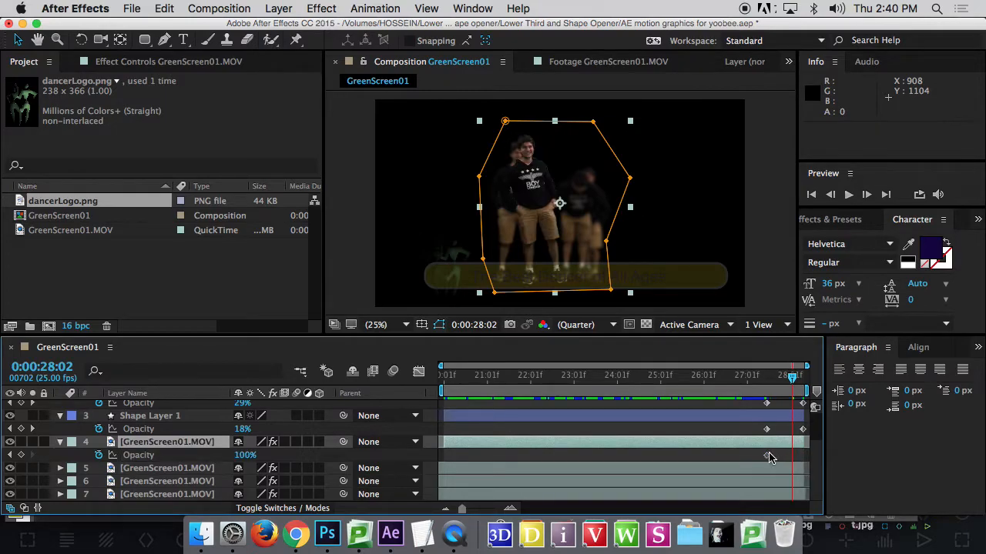
left_click_drag(787, 376, 492, 376)
left_click(767, 456)
key("Delete")
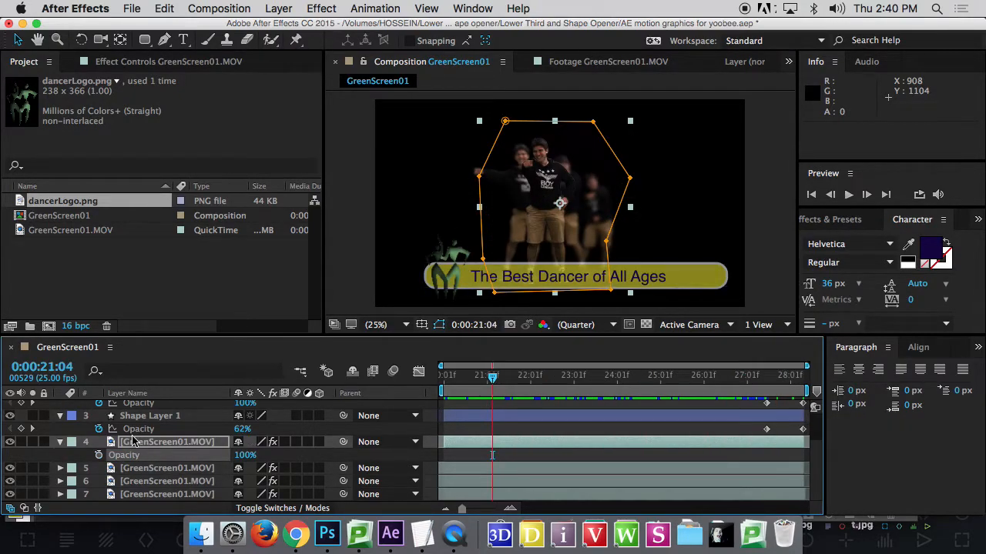
left_click(60, 450)
Enlarge the composition view and preview the finished lower-third from 0:00:20:01.
key("Home")
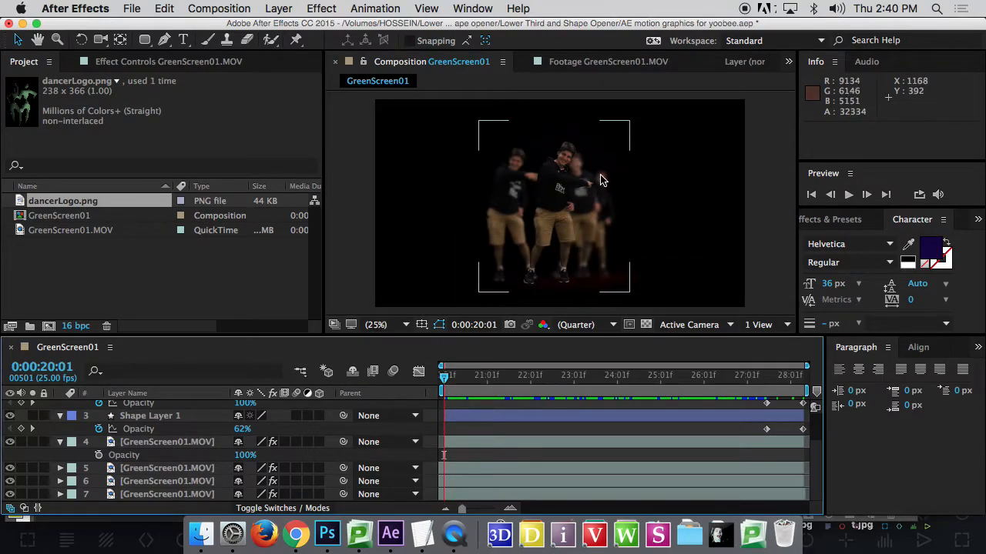
key("grave")
key("space")
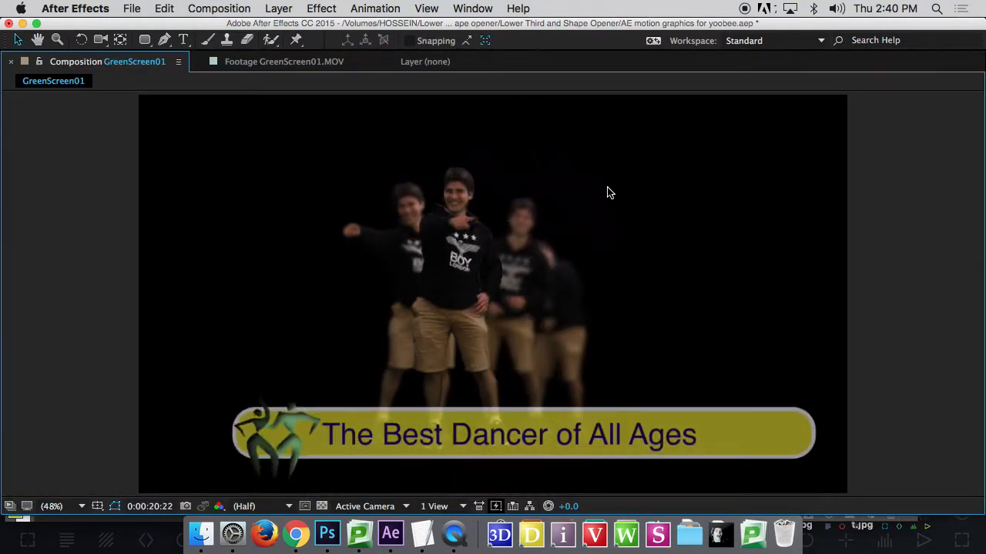